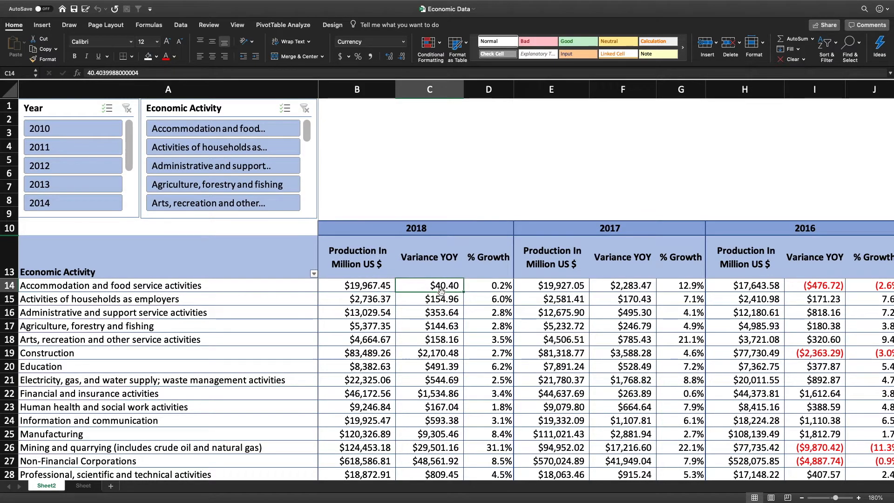
Step: For the 2018 Variance YOY values, examine the color scale and data bar options for a new conditional formatting rule
key(super+shift+Down)
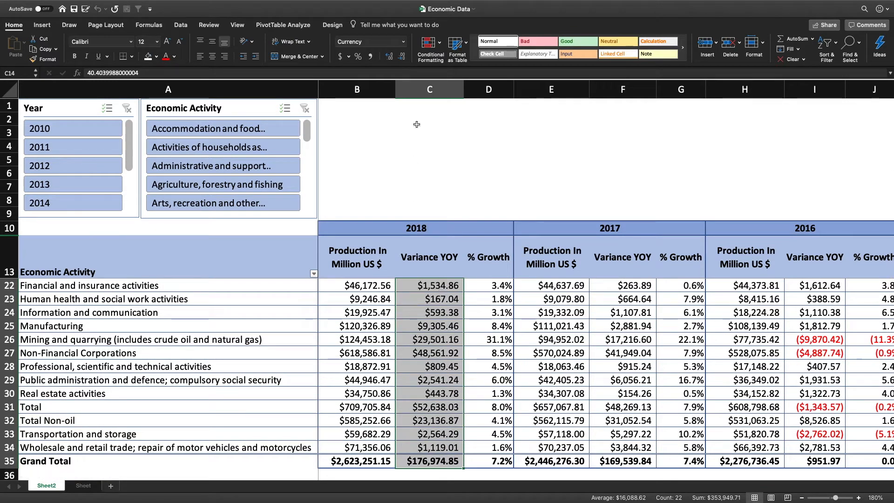
click(440, 45)
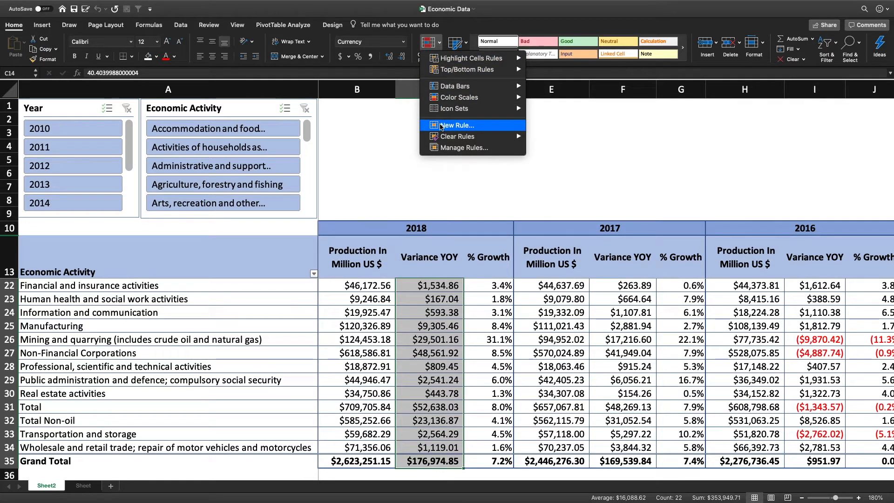
click(442, 125)
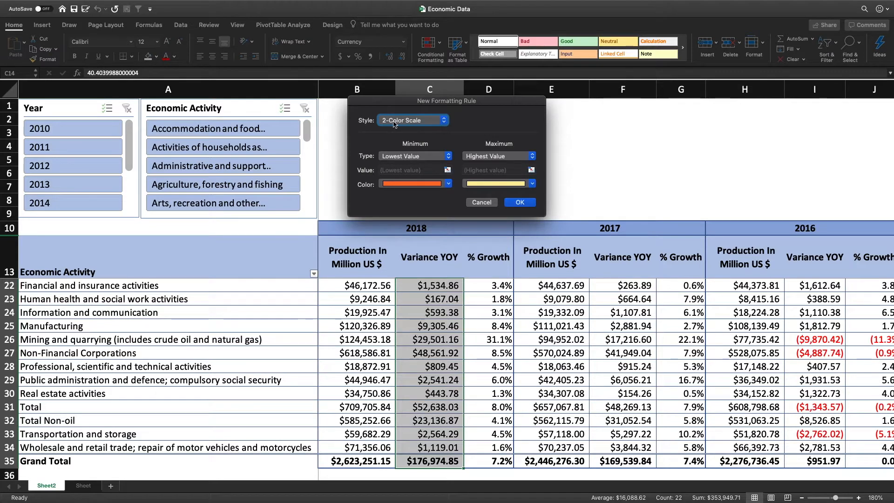
click(418, 126)
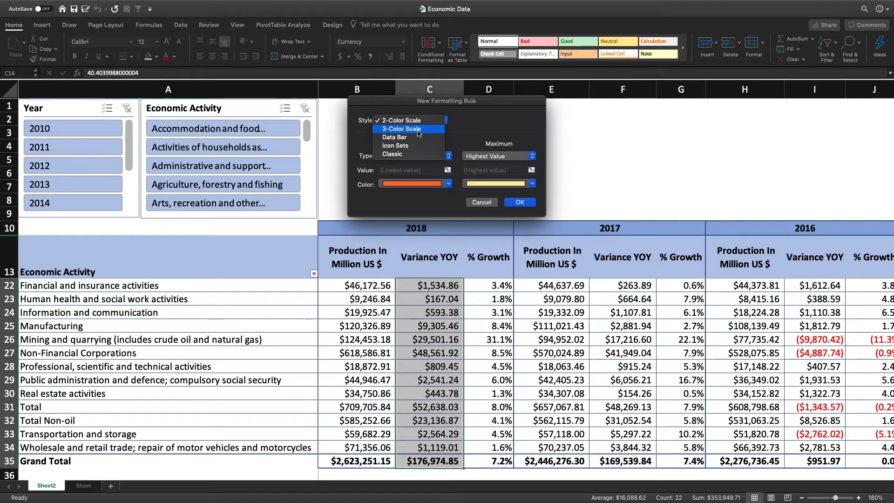
click(419, 128)
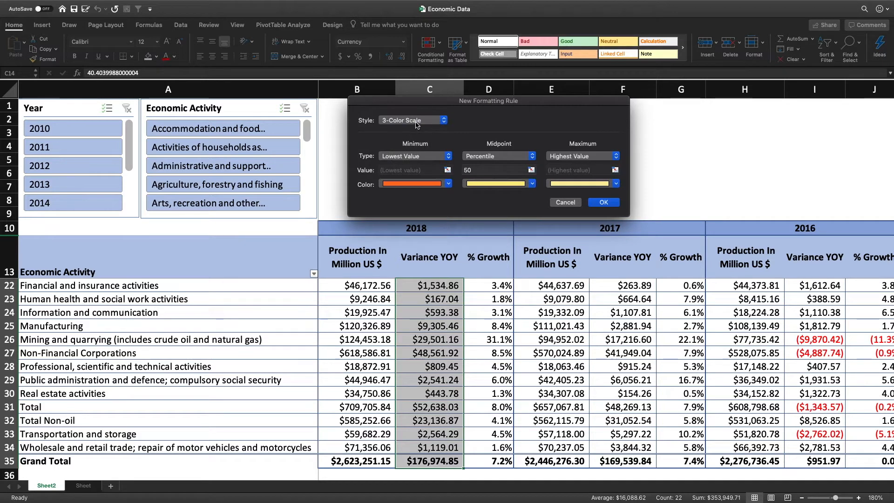
click(420, 122)
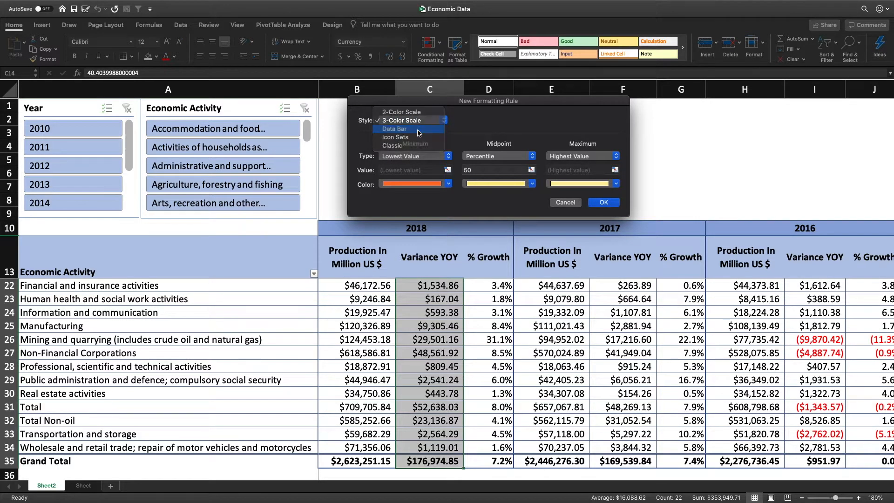
click(417, 132)
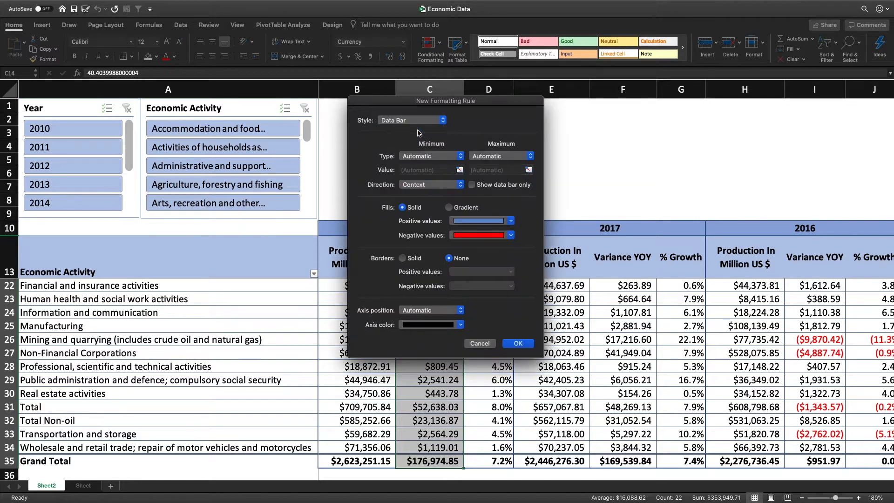
click(470, 222)
click(471, 222)
Step: Examine the icon set options and available cell icons, and leave the rule uncreated with the workbook in full screen
click(408, 122)
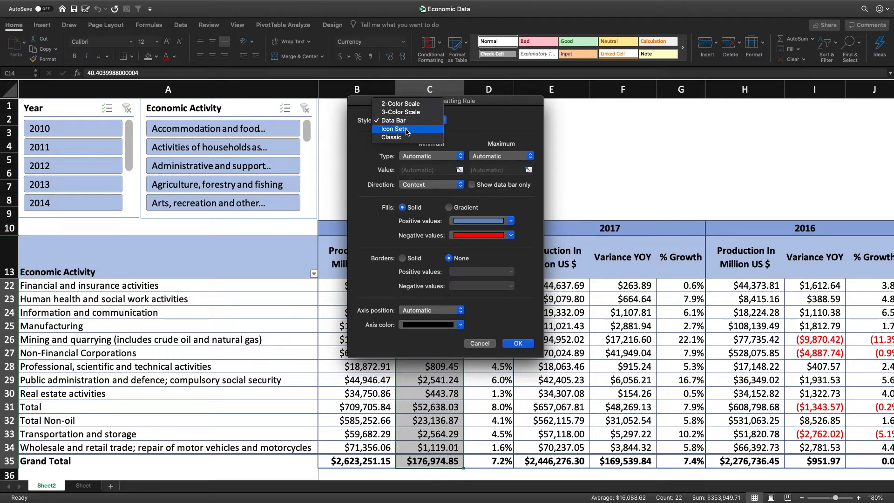
click(408, 131)
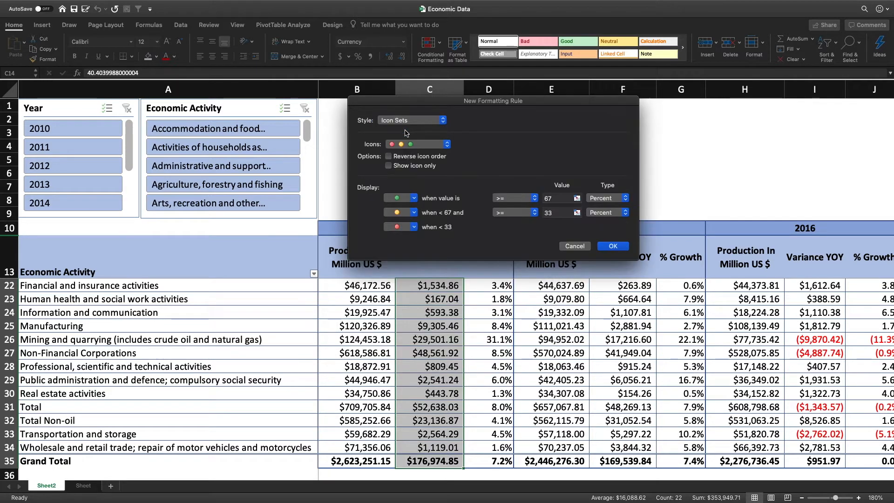
click(415, 200)
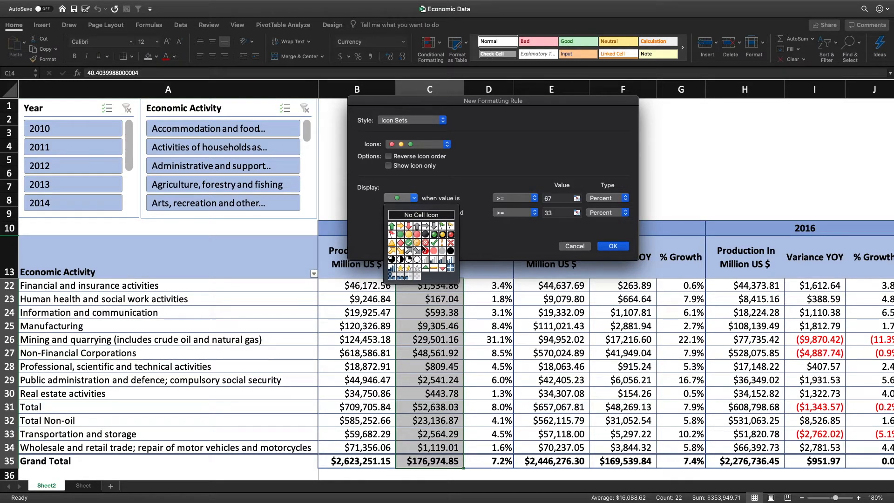
click(452, 170)
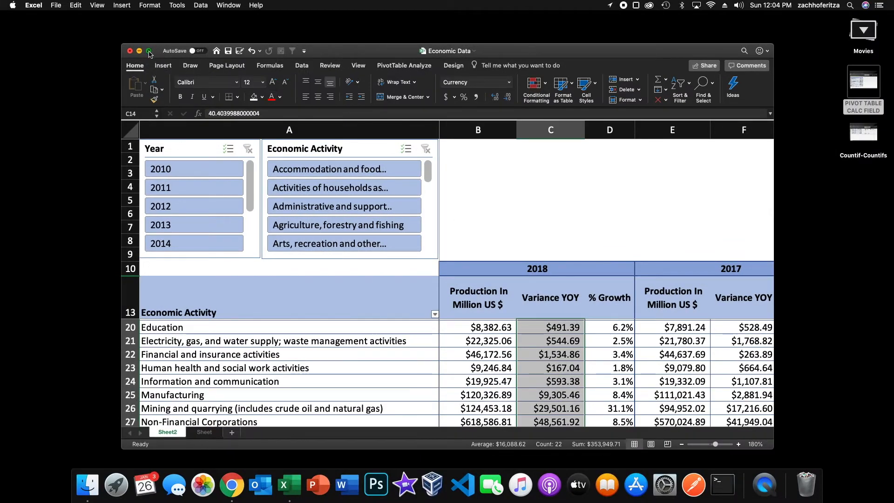
click(149, 52)
Step: Highlight 2018 Variance YOY values (C14:C35) less than or equal to 0 with Light Red Fill with Dark Red Text
click(436, 300)
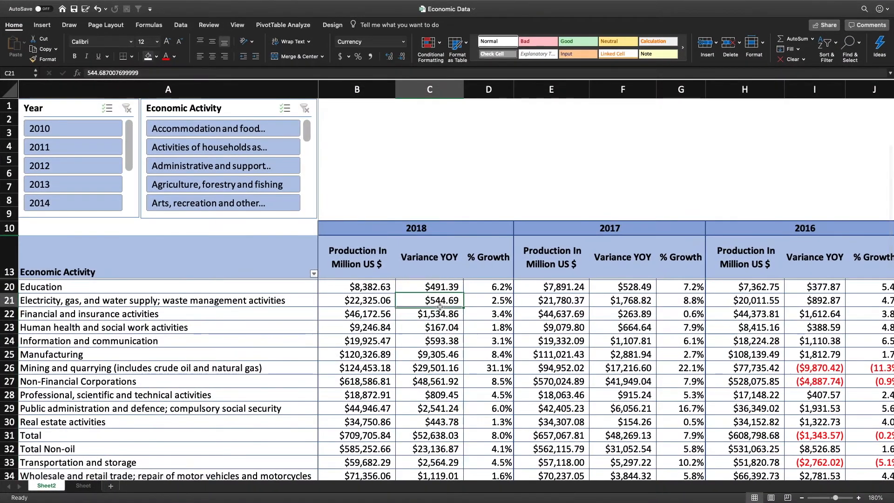
click(446, 283)
scroll(447, 282, up, 2)
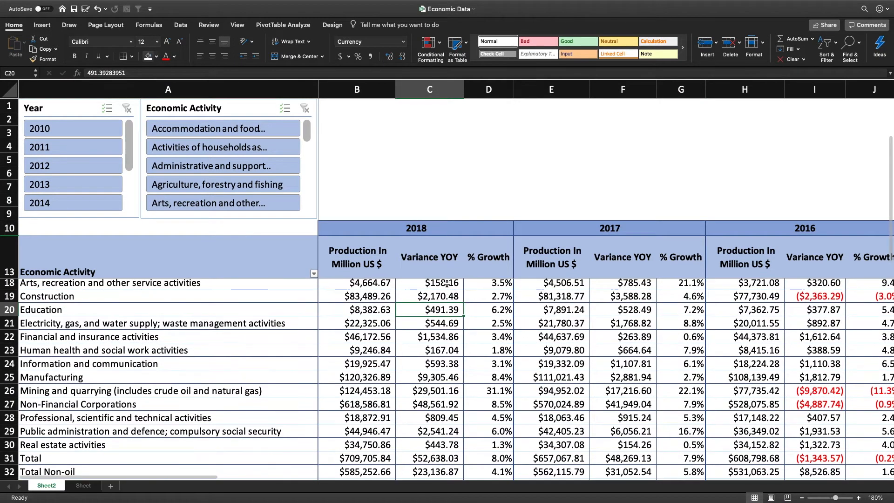
key(super+Up)
key(Down)
key(super+shift+Down)
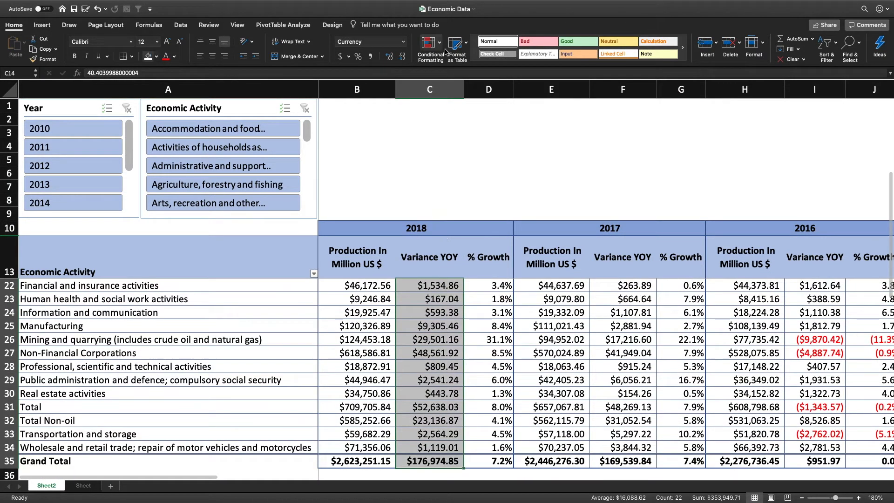
click(429, 45)
mouse_move(454, 59)
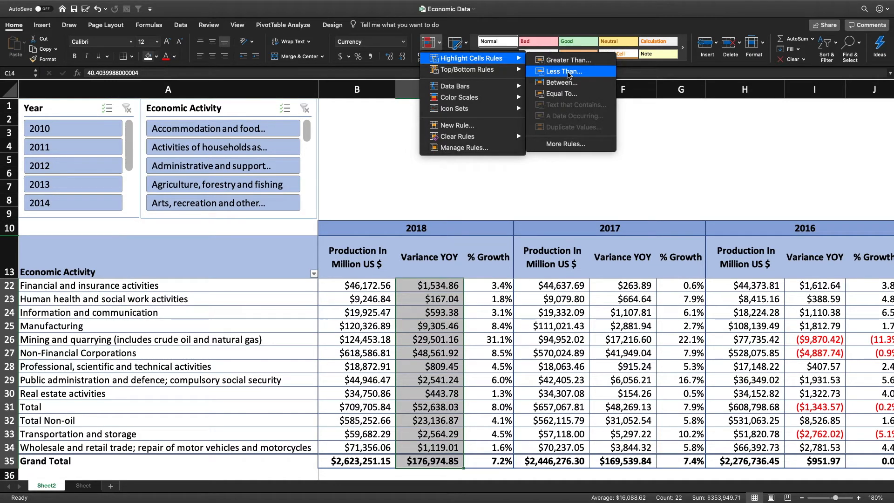
click(568, 75)
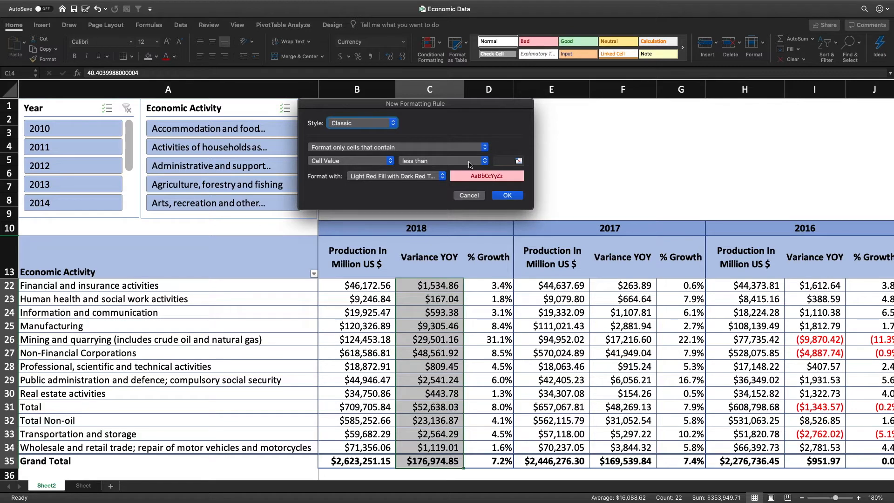
click(506, 161)
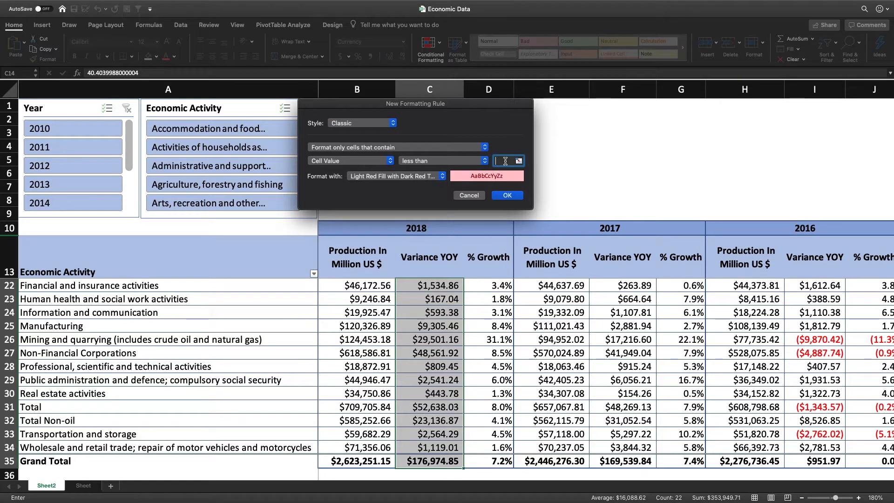
text(0)
click(478, 163)
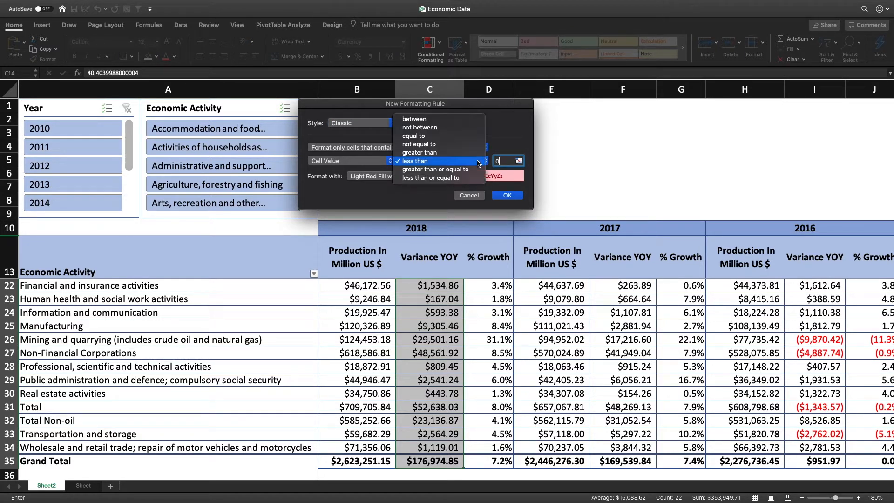
click(454, 178)
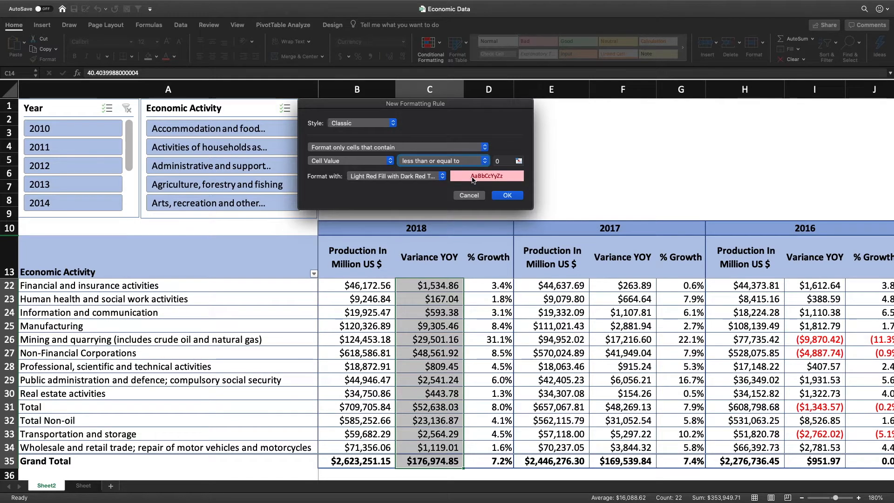
click(511, 195)
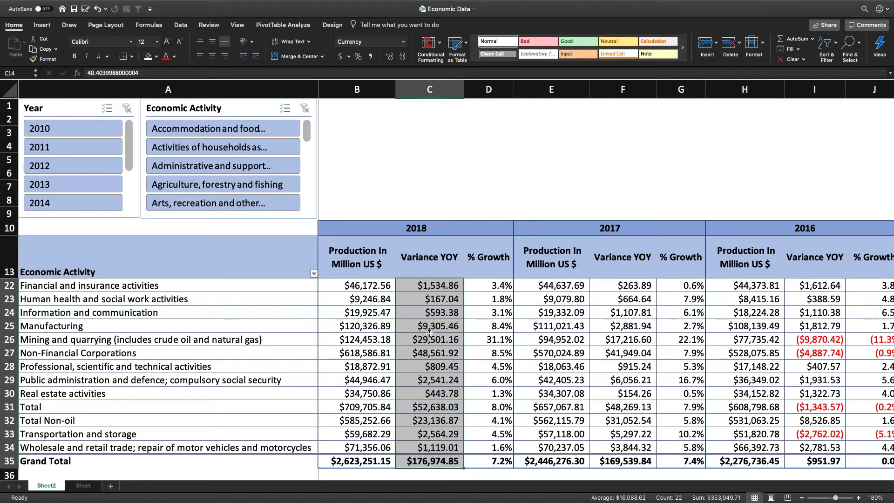
Step: Add a rule highlighting 2018 Variance YOY values greater than 0 with Green Fill with Dark Green Text
scroll(442, 321, up, 4)
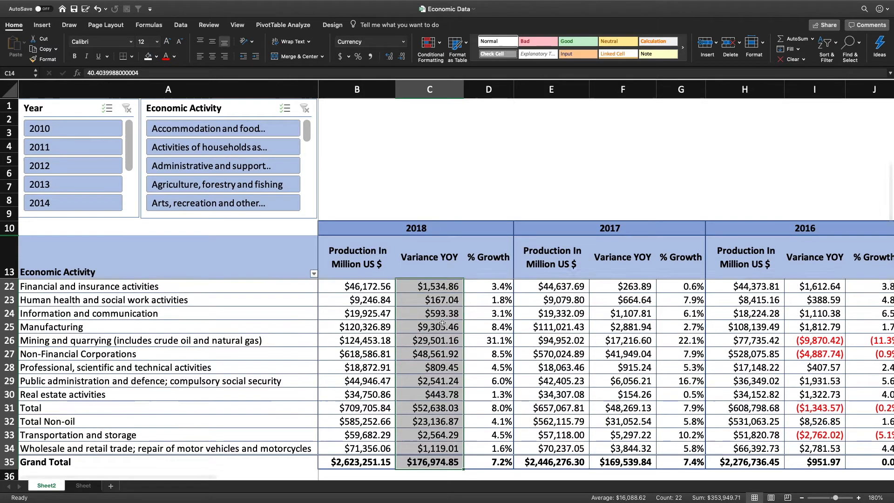
scroll(442, 324, down, 6)
scroll(442, 323, up, 6)
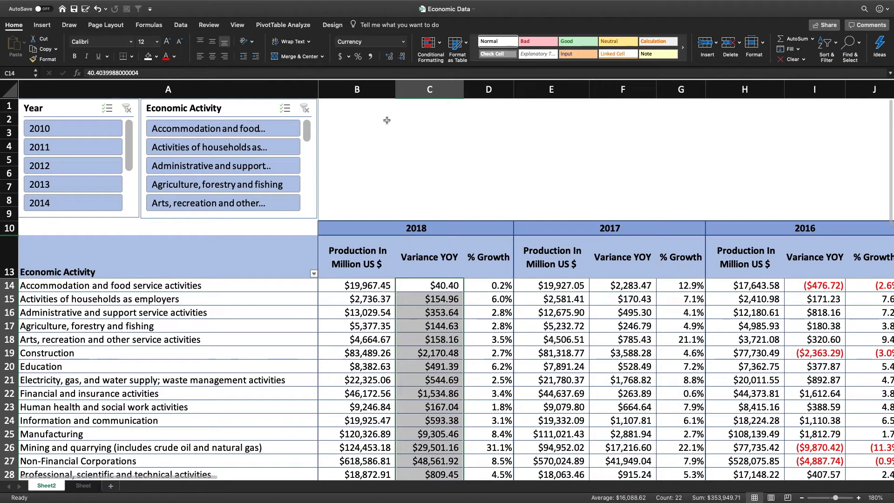
click(428, 47)
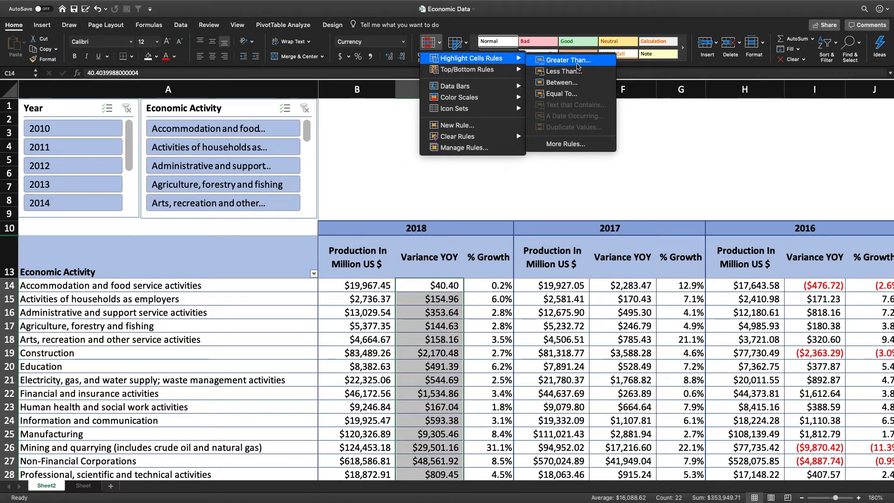
click(568, 61)
click(507, 161)
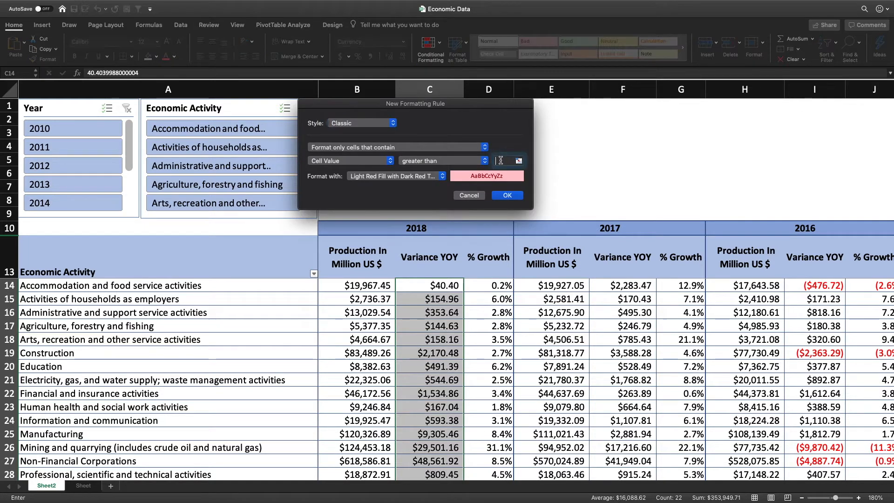
text(0)
click(395, 176)
click(418, 193)
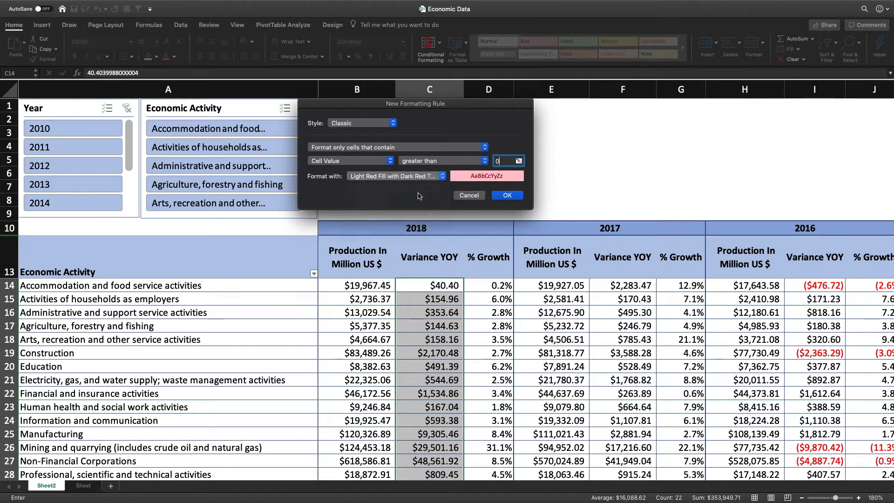
click(511, 195)
Step: Highlight 2017 Variance YOY values (F14:F35) less than or equal to 0 with Light Red Fill with Dark Red Text
scroll(455, 315, down, 3)
scroll(484, 294, up, 3)
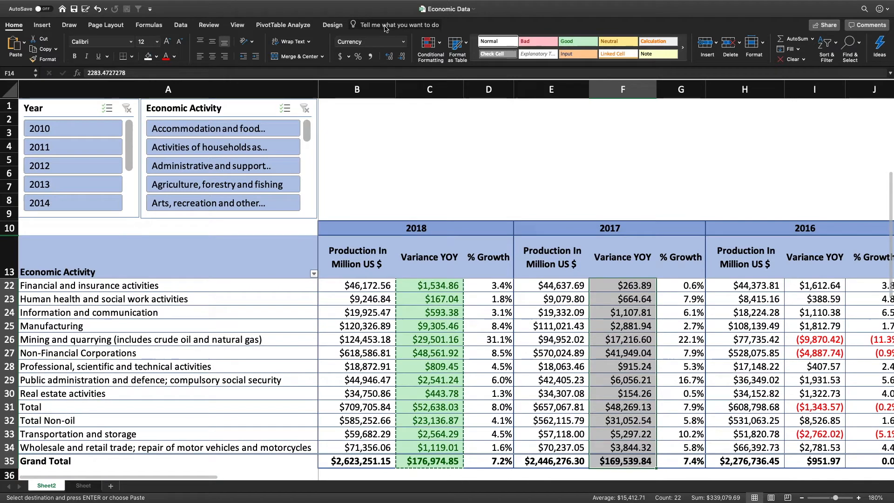
click(430, 44)
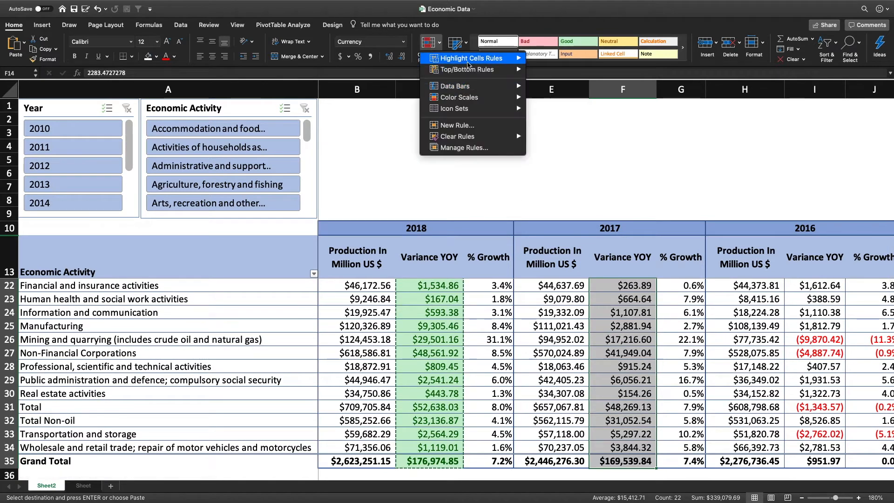
mouse_move(470, 63)
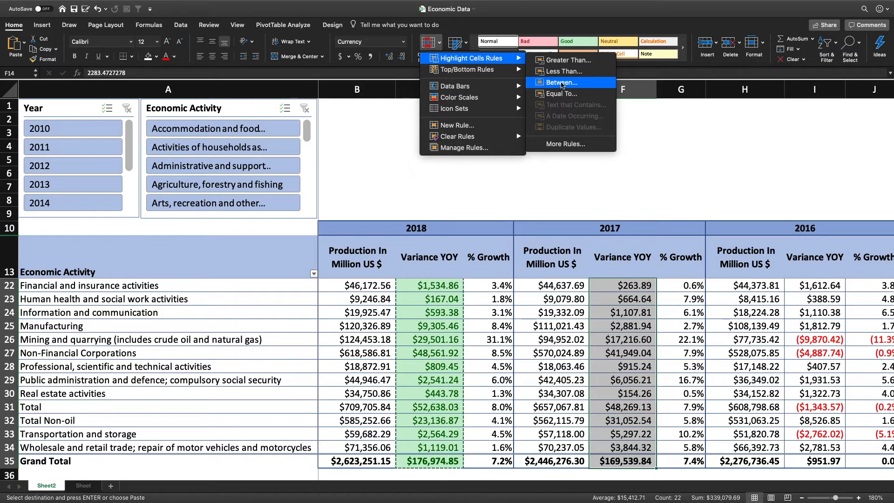
click(563, 71)
click(459, 161)
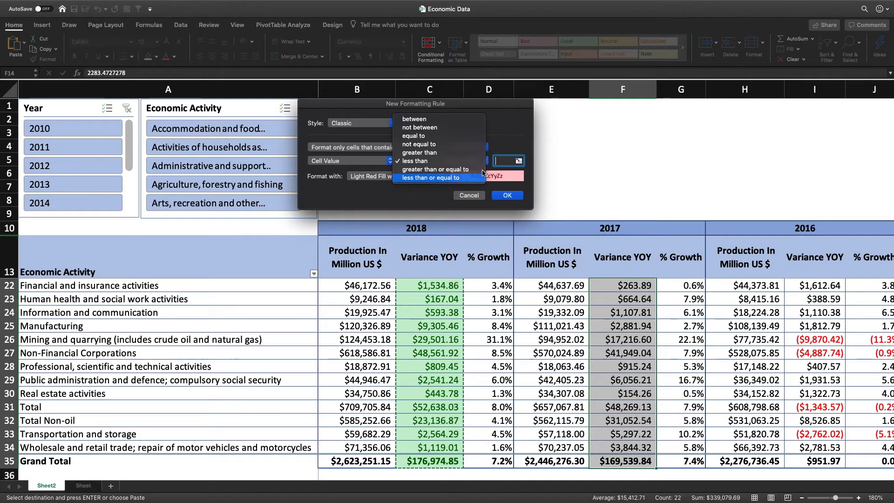
click(479, 177)
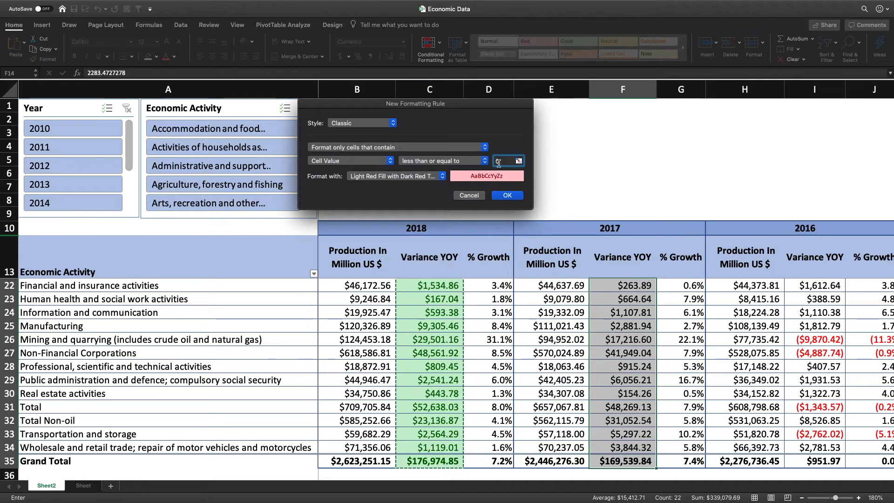
click(507, 195)
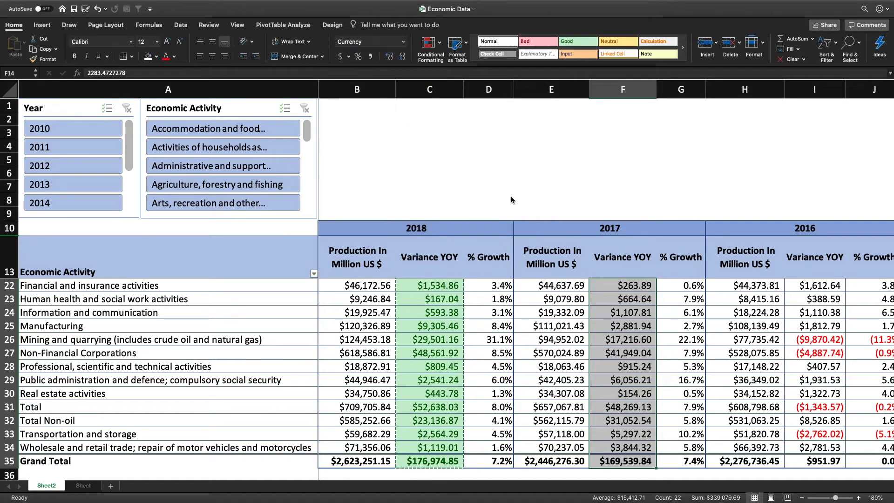
click(432, 51)
mouse_move(485, 59)
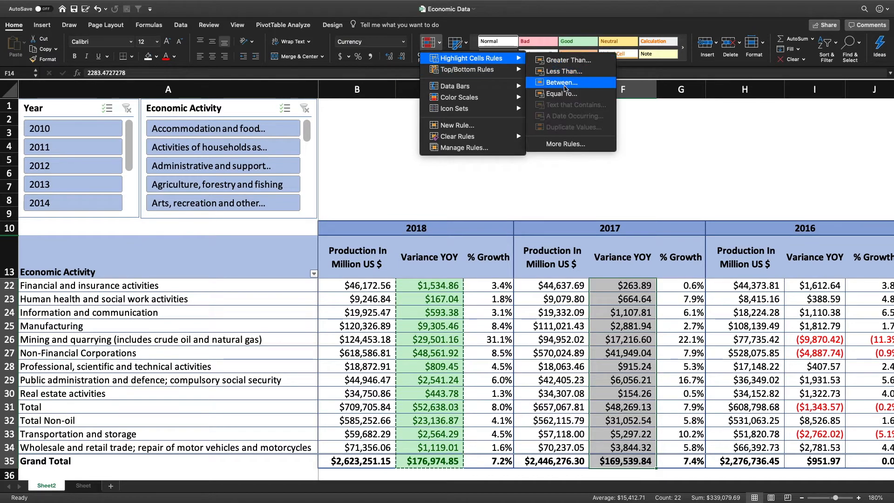
click(569, 60)
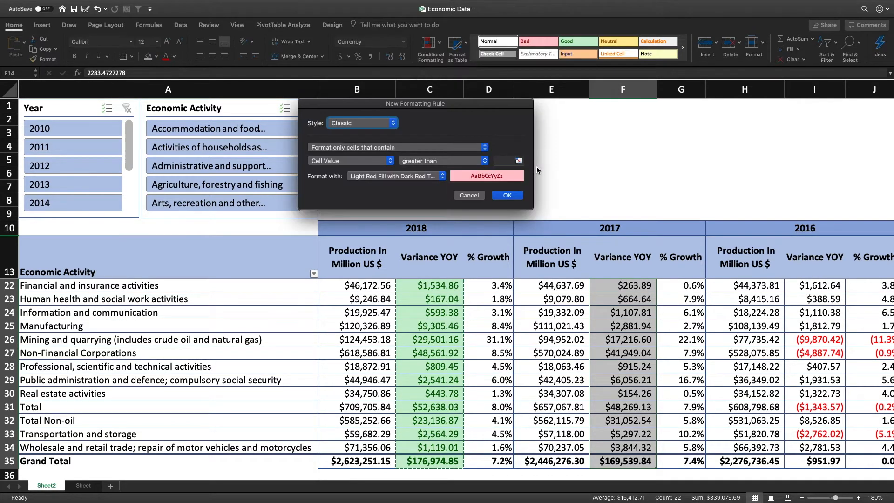
click(499, 160)
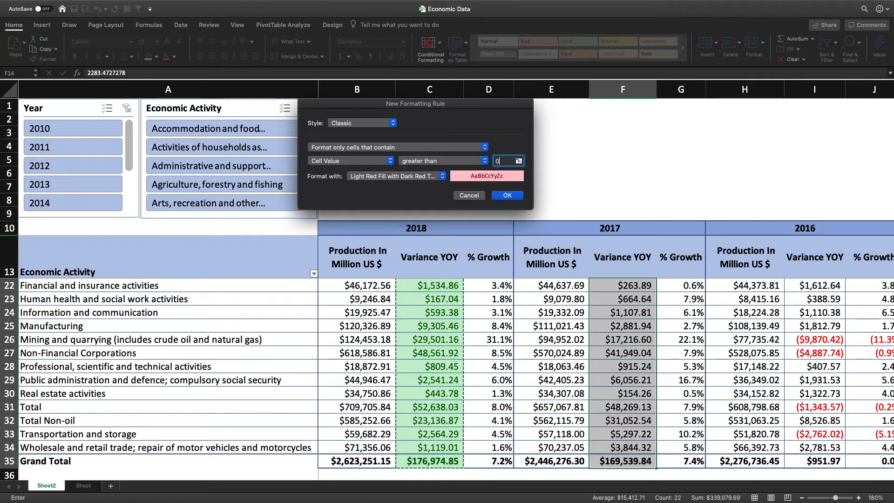
click(442, 176)
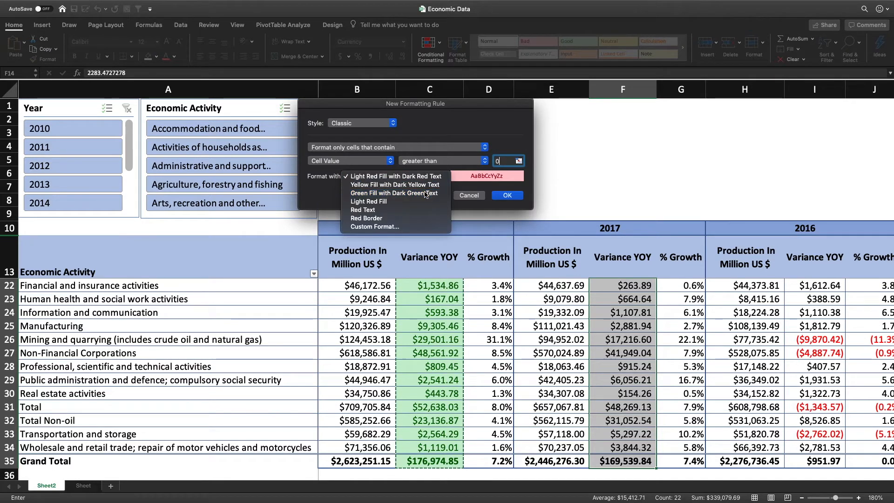
click(426, 193)
click(475, 195)
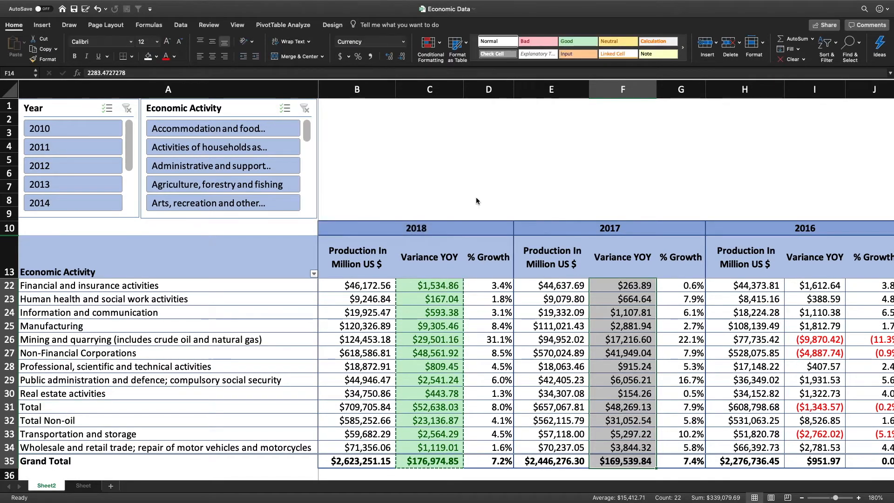
scroll(578, 298, up, 4)
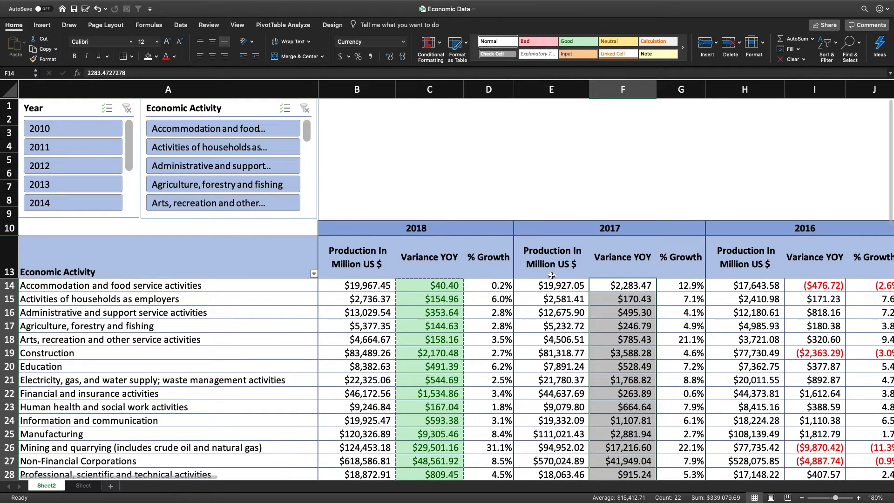
Step: Add a rule highlighting 2017 Variance YOY values (F14:F35) greater than 0 with Green Fill with Dark Green Text
click(438, 49)
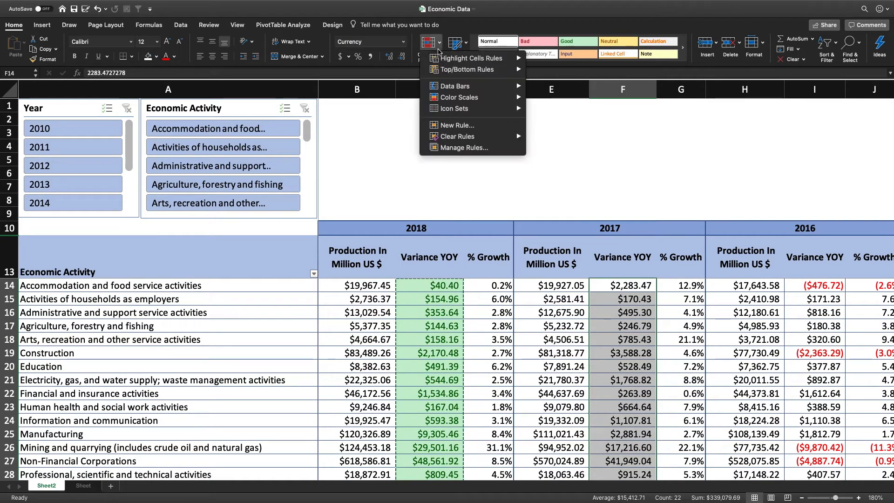
mouse_move(484, 58)
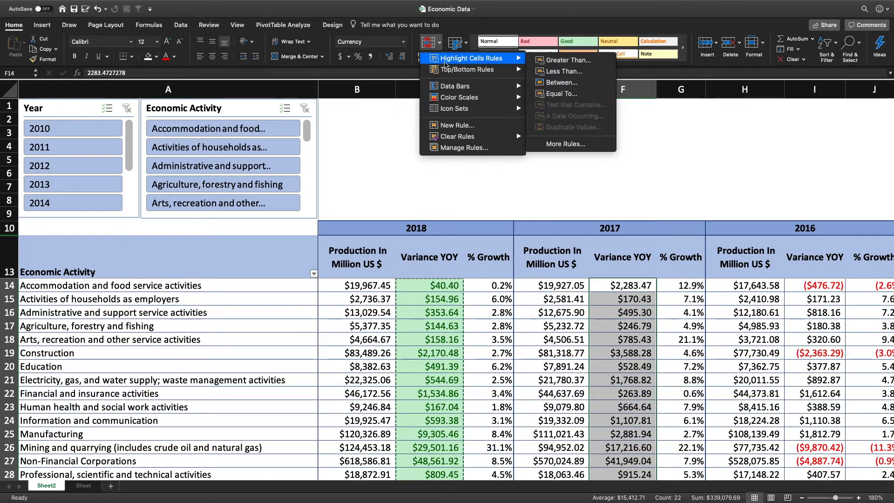
click(568, 60)
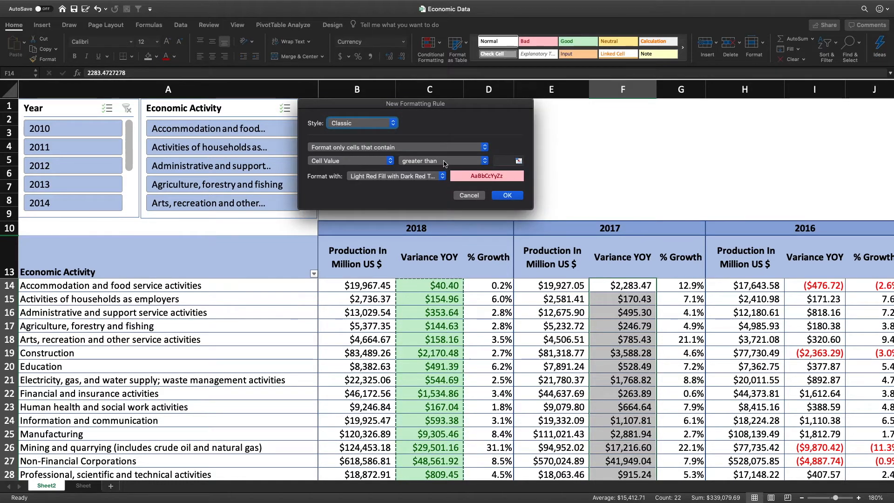
click(507, 161)
text(0)
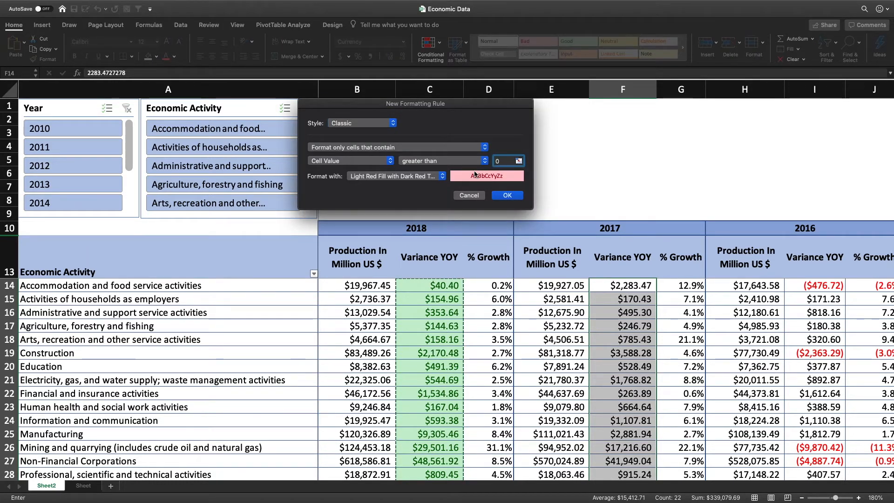
click(419, 176)
click(429, 193)
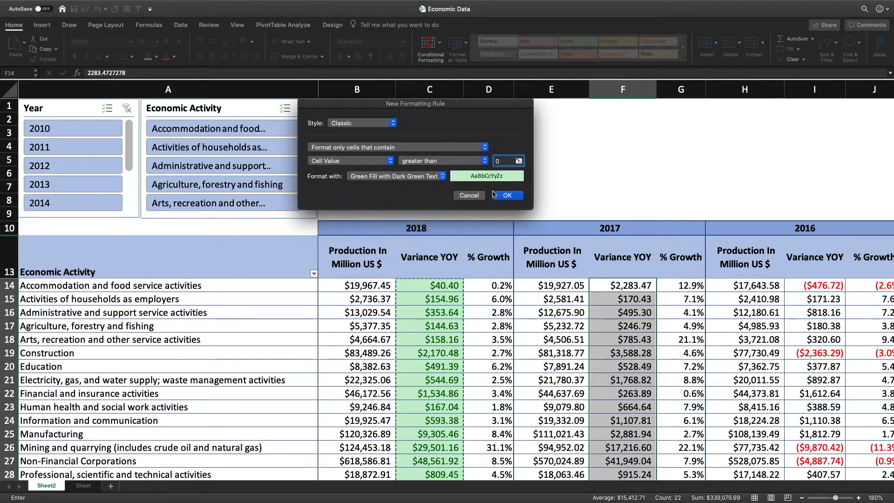
click(511, 196)
click(651, 286)
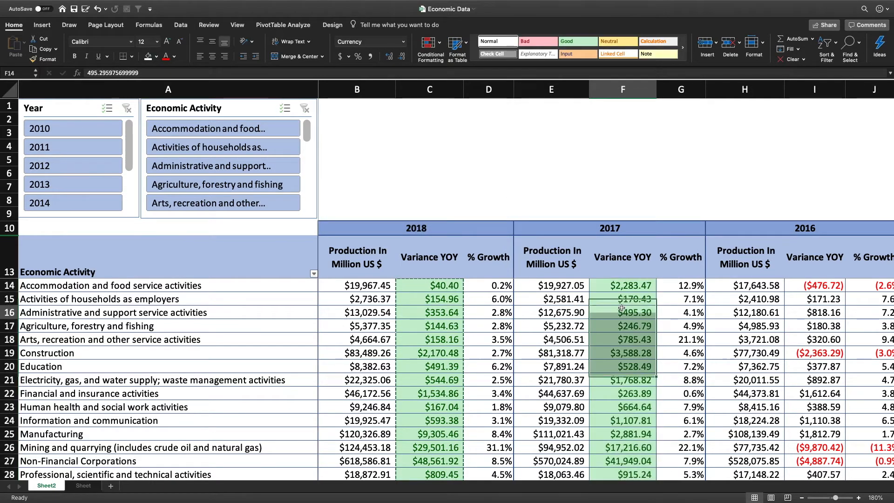
Step: Highlight 2016 Variance YOY values (I14:I35) less than or equal to 0 with Light Red Fill with Dark Red Text
click(801, 293)
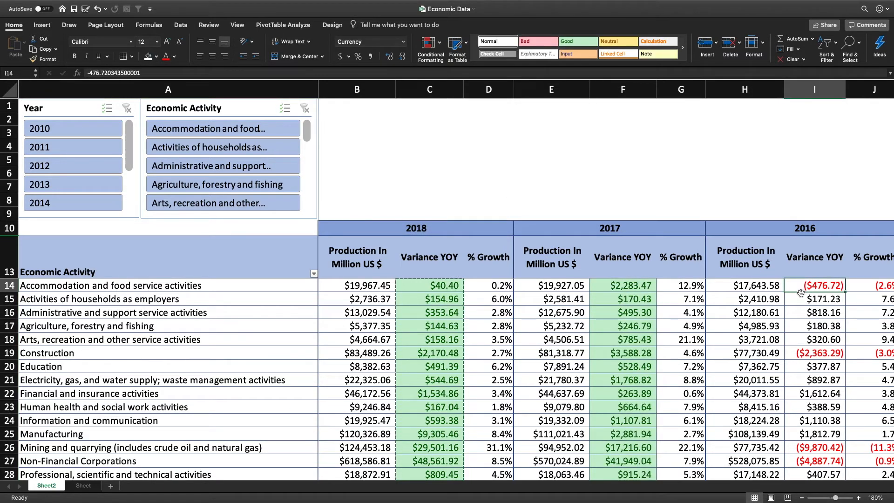
key(shift+Home)
key(Right)
key(Left)
key(super+shift+Down)
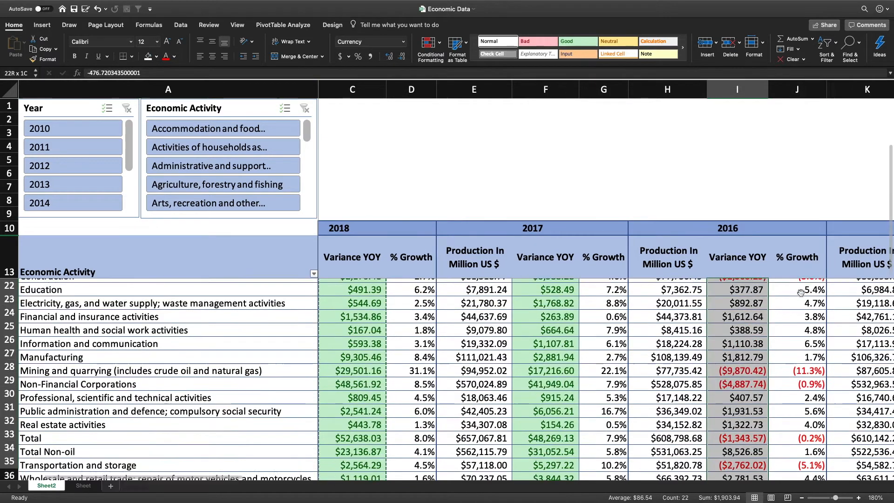
click(428, 45)
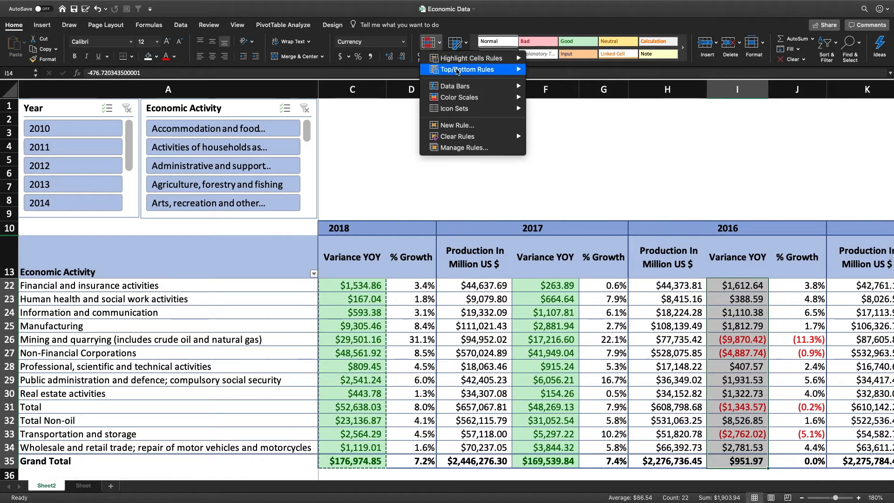
mouse_move(465, 61)
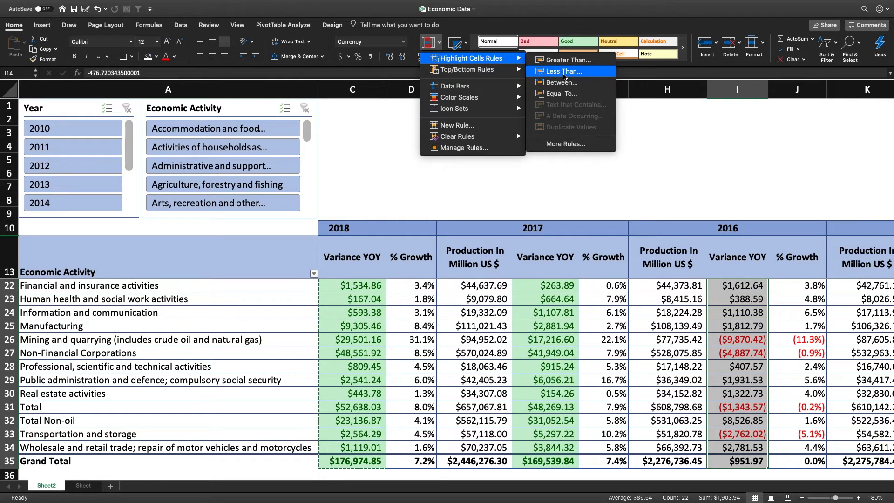
click(565, 74)
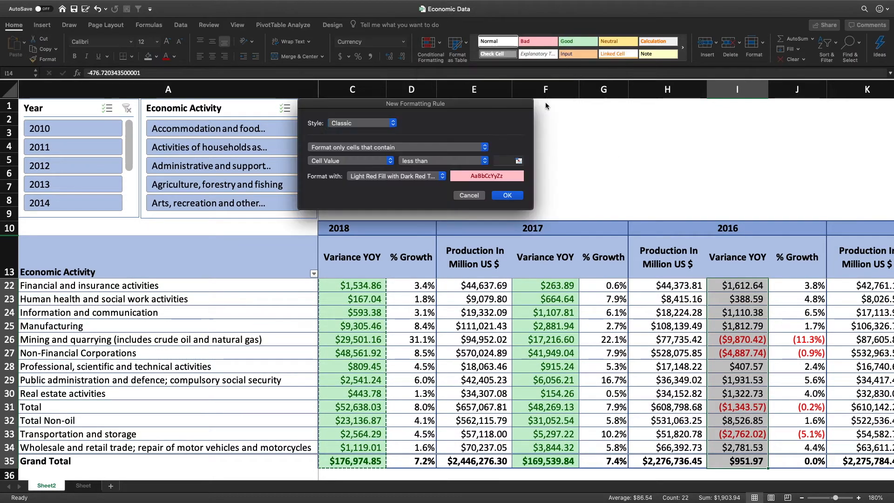
click(466, 160)
click(464, 181)
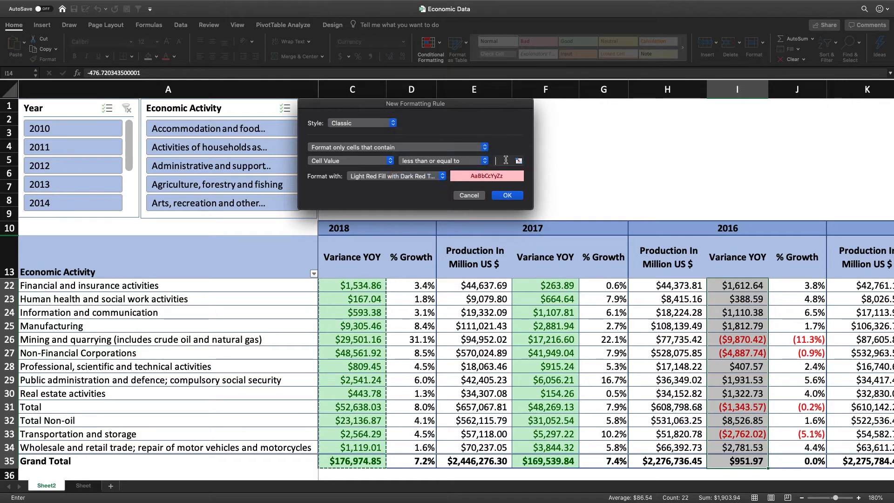
click(506, 159)
text(0)
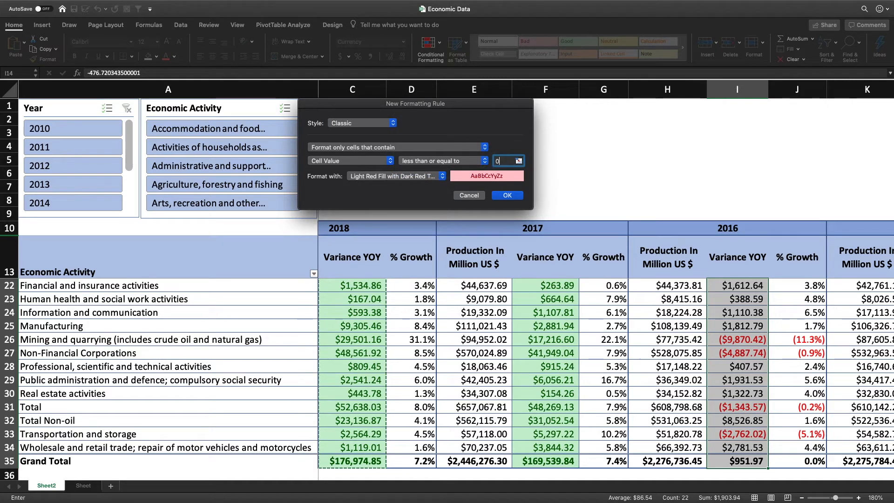
click(507, 195)
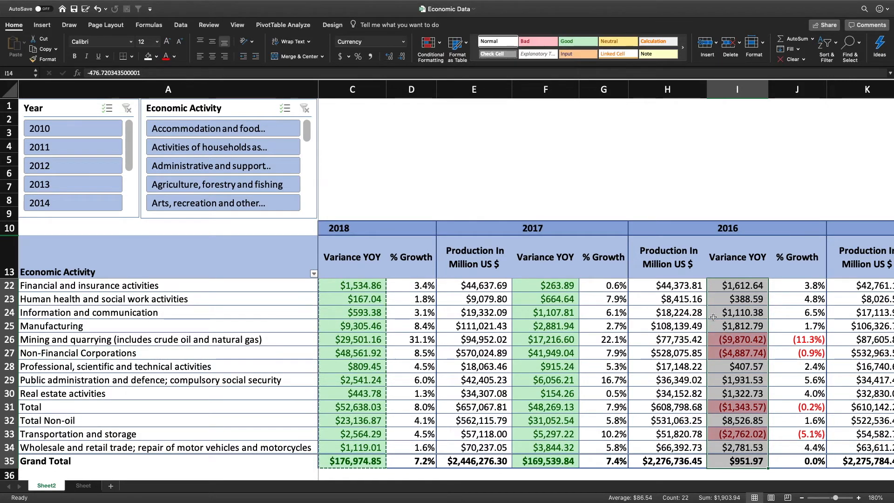
Step: Add a rule highlighting 2016 Variance YOY values greater than 0 with Green Fill with Dark Green Text
click(428, 44)
mouse_move(469, 63)
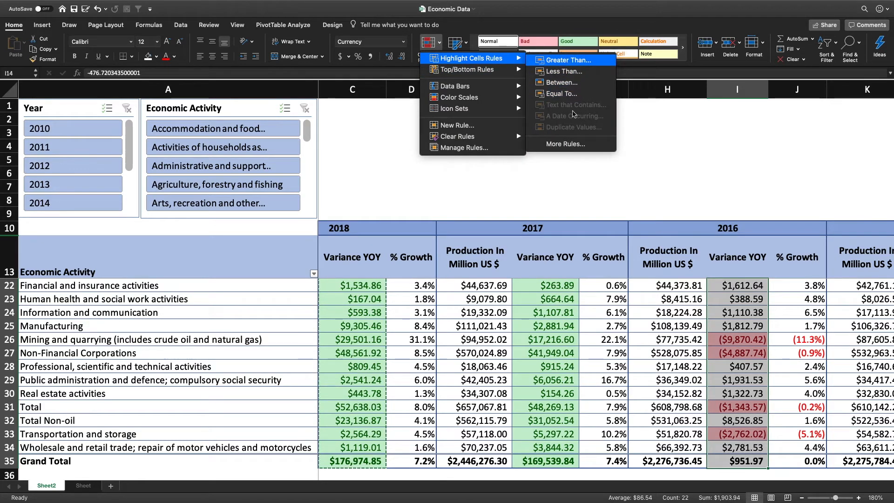
click(503, 162)
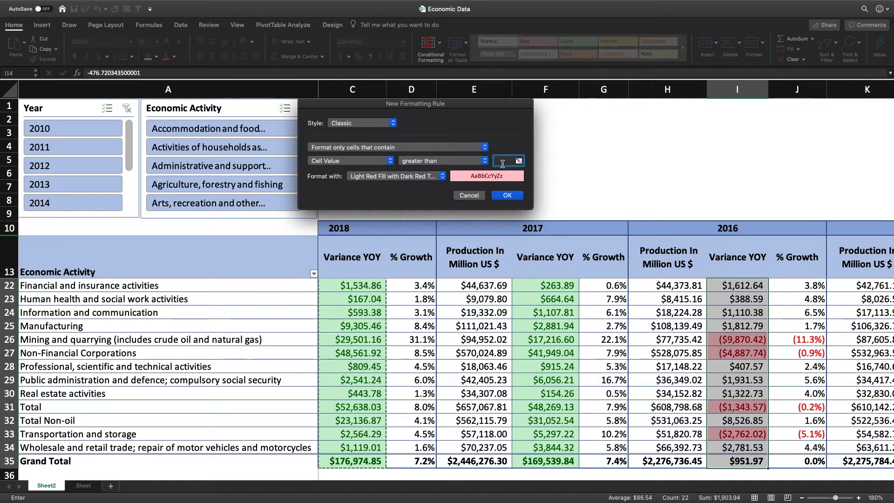
click(438, 176)
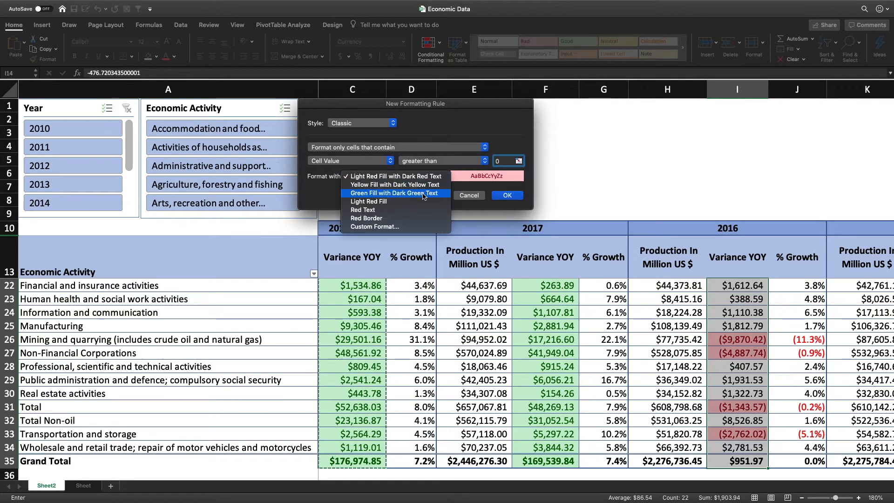
click(424, 195)
click(508, 196)
scroll(752, 341, up, 5)
scroll(745, 331, up, 3)
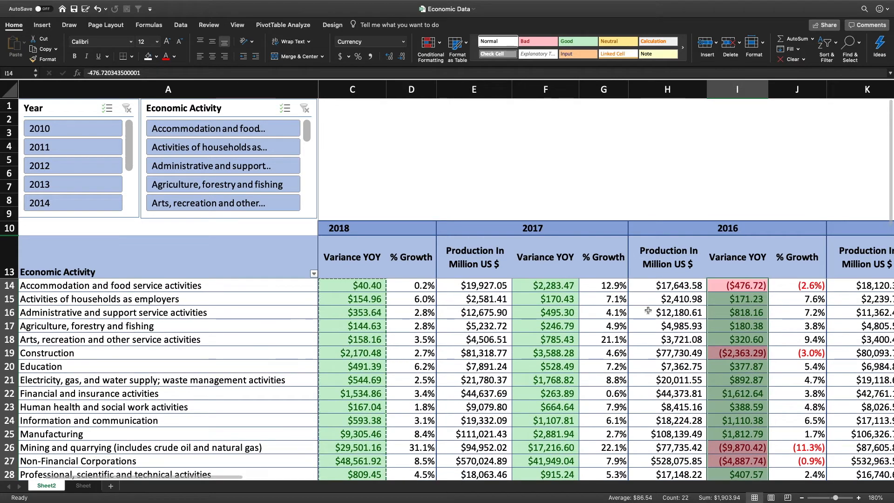
Step: Start a new icon set rule for the 2017 % Growth values (G14:G35) using the three circled symbols
click(604, 287)
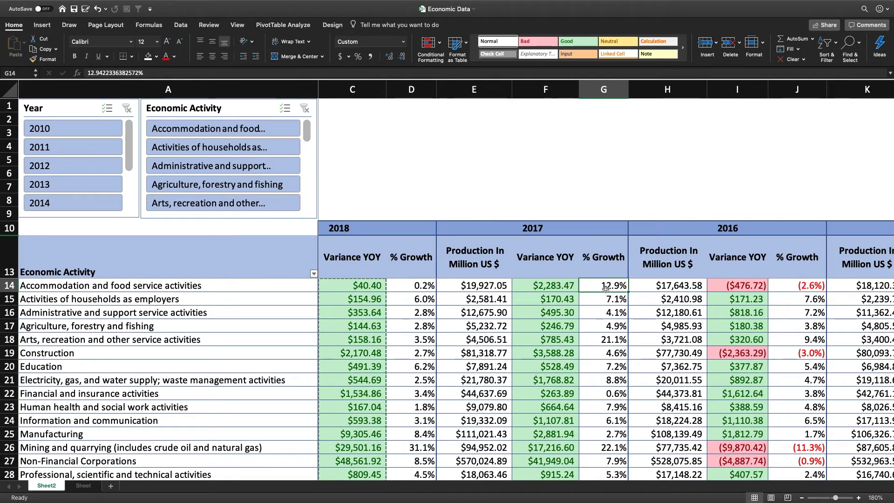
key(ctrl+shift+Down)
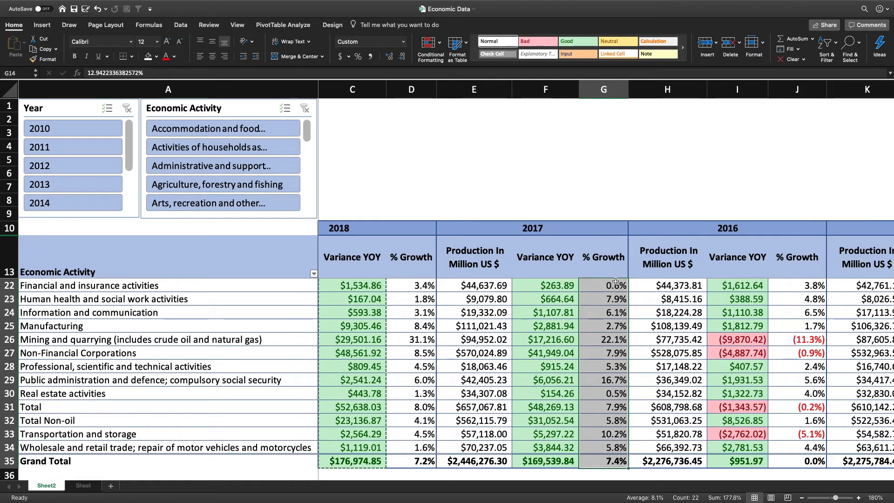
click(428, 43)
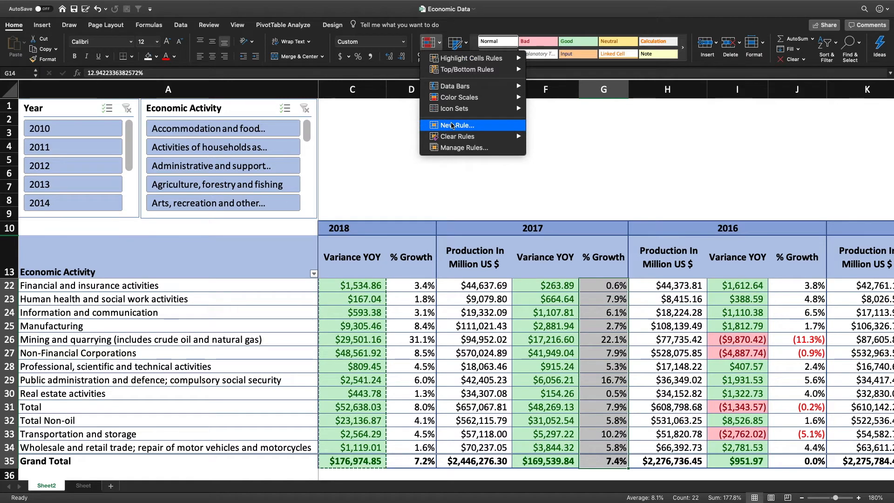
click(450, 126)
click(438, 121)
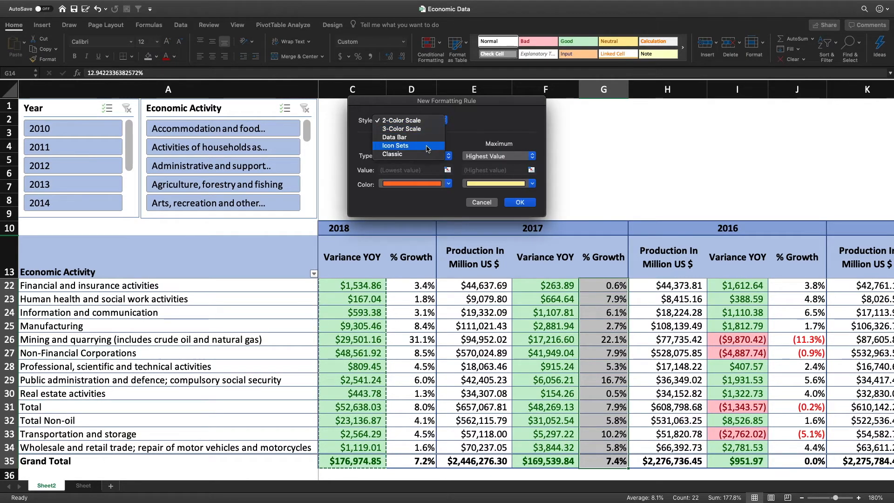
click(401, 157)
click(446, 147)
click(445, 146)
click(445, 147)
click(446, 147)
click(446, 147)
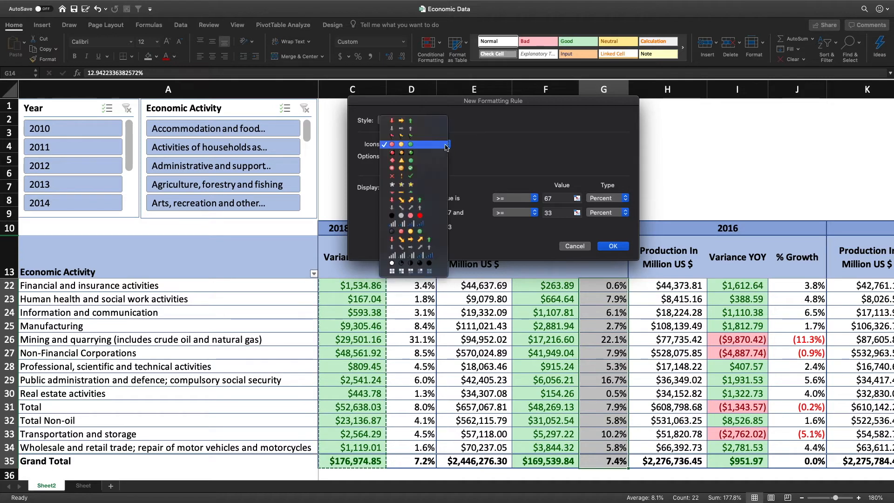
click(420, 170)
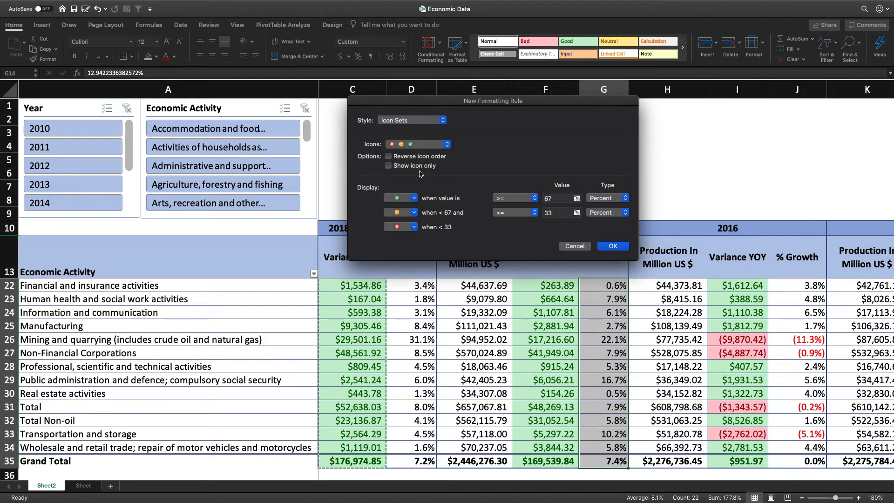
Step: Set both icon thresholds to Number, with green at >= 0.4 and yellow at > 0, and apply the rule
click(607, 200)
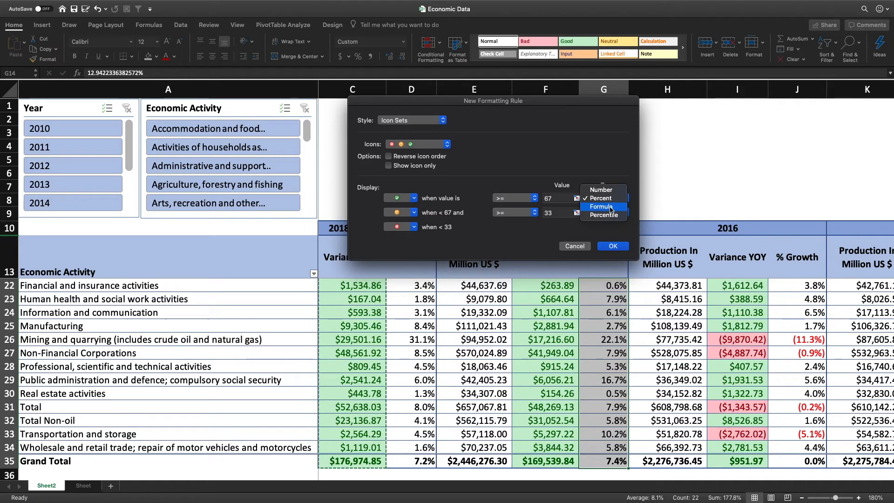
click(601, 191)
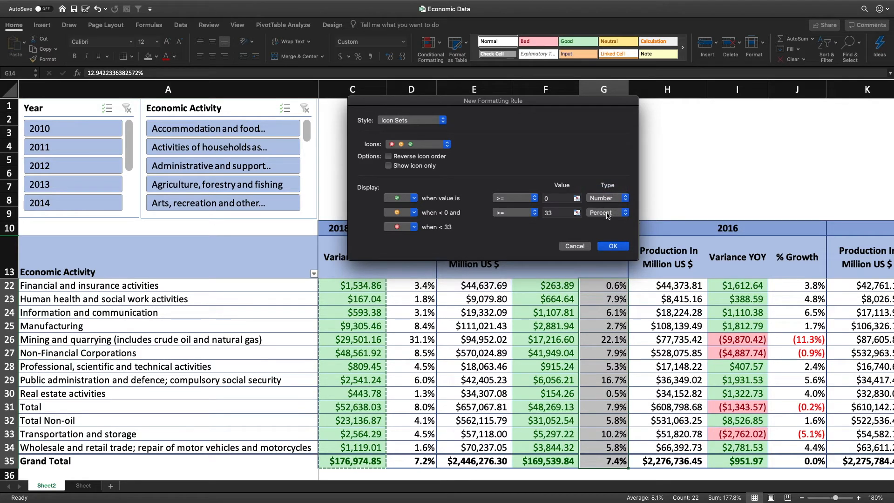
click(608, 212)
click(604, 204)
click(558, 213)
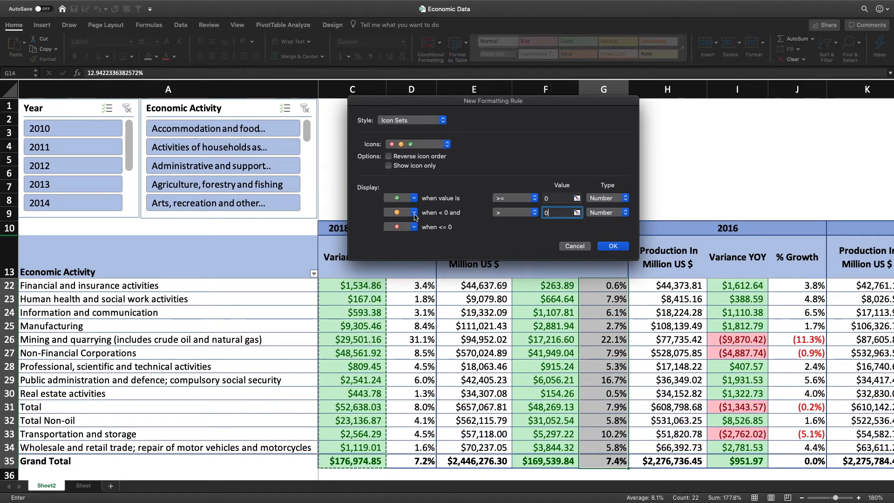
click(551, 199)
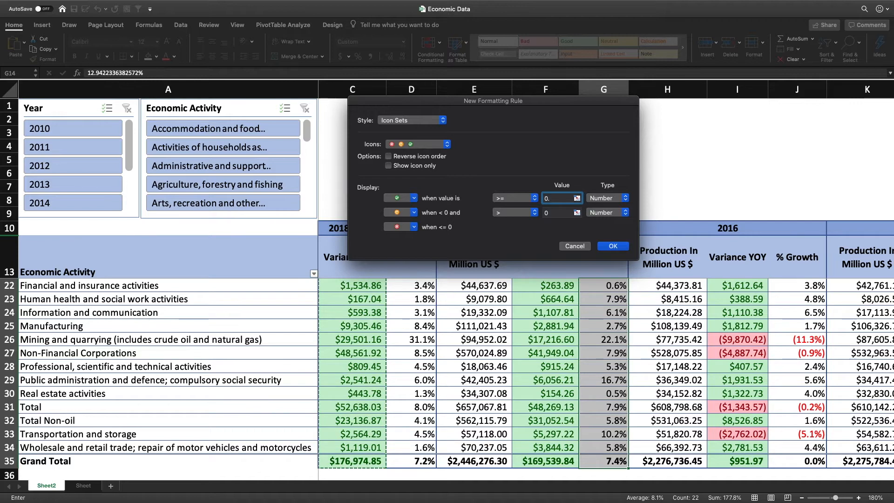
text(0.4)
click(614, 246)
scroll(617, 301, up, 2)
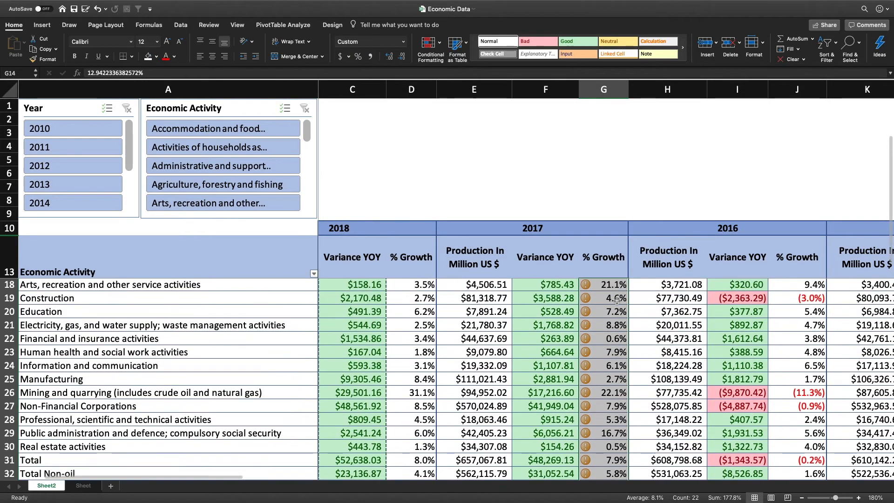
Step: Open the rule manager for the 2017 % Growth values (G14:G35)
scroll(617, 300, up, 2)
click(615, 299)
scroll(604, 287, down, 4)
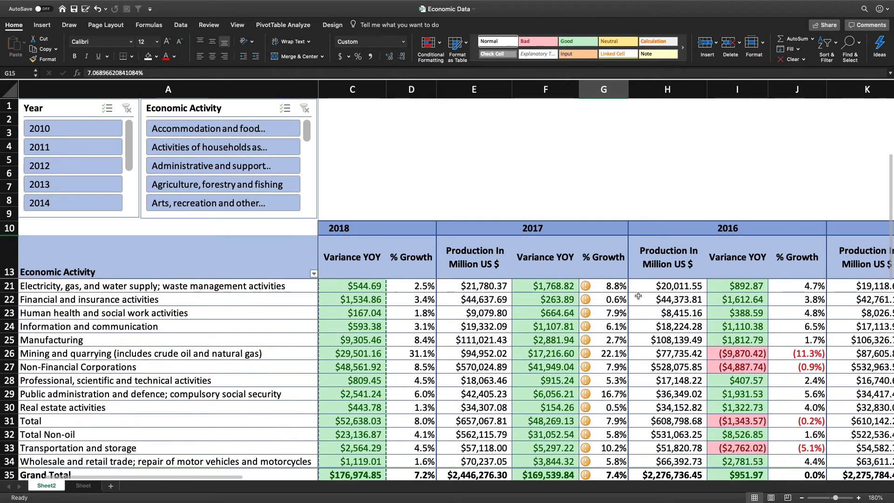
scroll(639, 296, down, 3)
scroll(639, 296, up, 6)
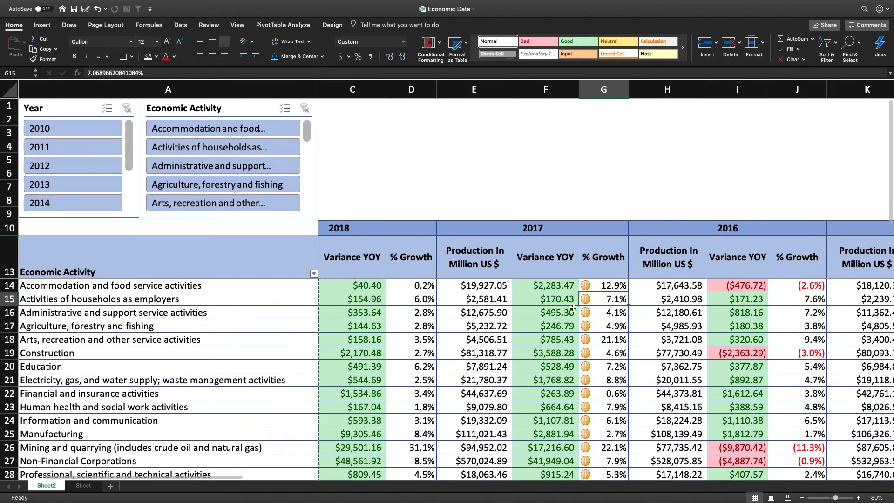
click(601, 286)
scroll(601, 287, down, 6)
scroll(602, 288, up, 6)
scroll(601, 286, down, 4)
click(429, 44)
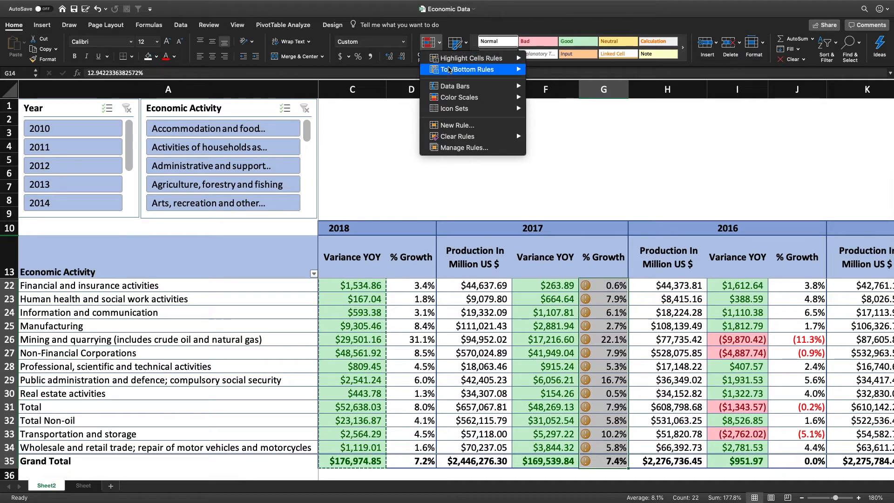
mouse_move(461, 59)
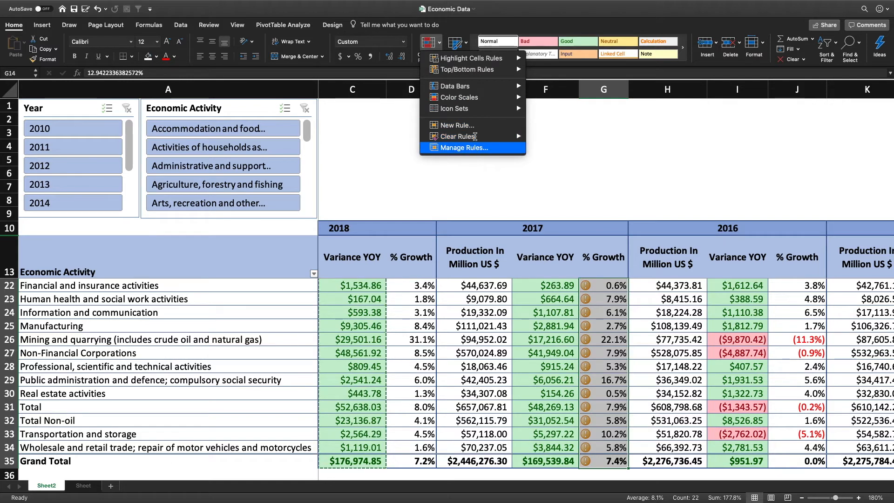
click(468, 147)
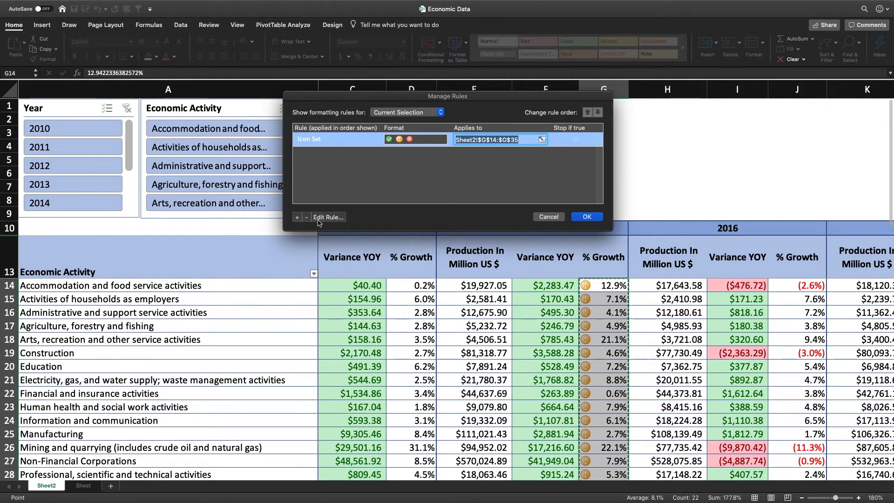
Step: Edit the 2017 % Growth icon set rule so the green icon applies at >= 0.2, and apply the change
click(333, 218)
click(516, 189)
key(BackSpace)
text(2)
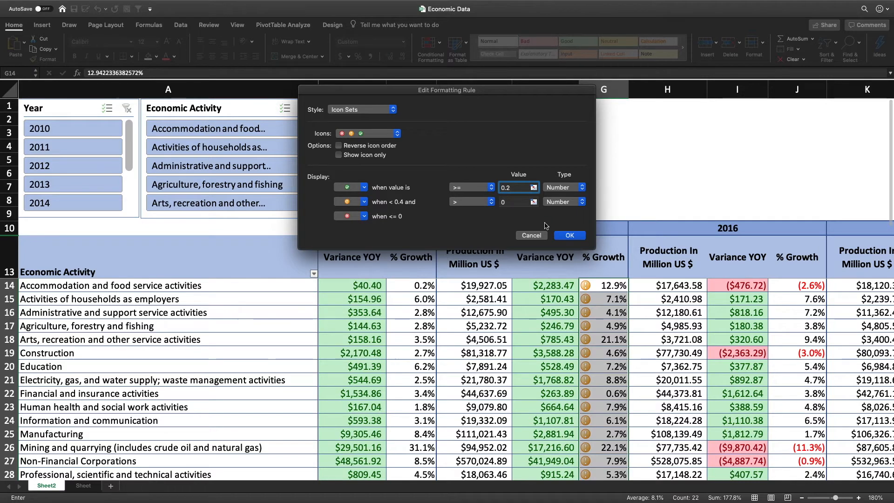
click(563, 236)
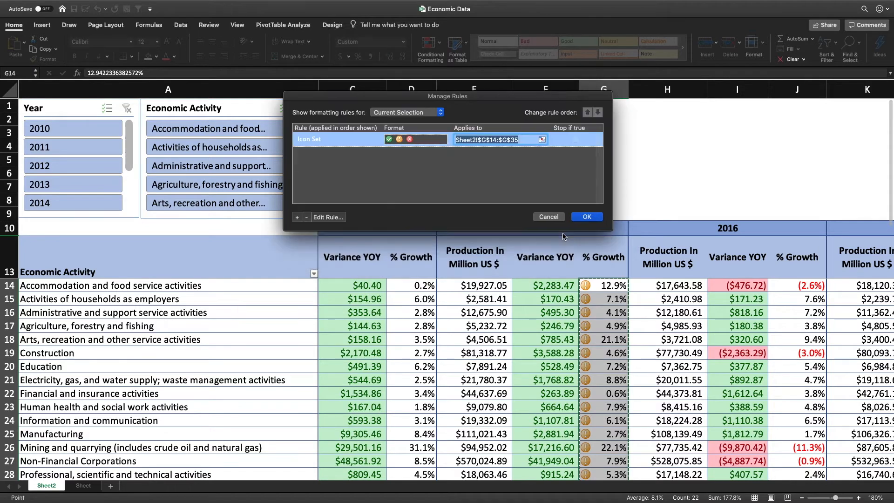
click(587, 217)
Step: Start a new icon set rule for the 2016 % Growth values (J14:J35) using the three circled symbols
scroll(610, 343, down, 5)
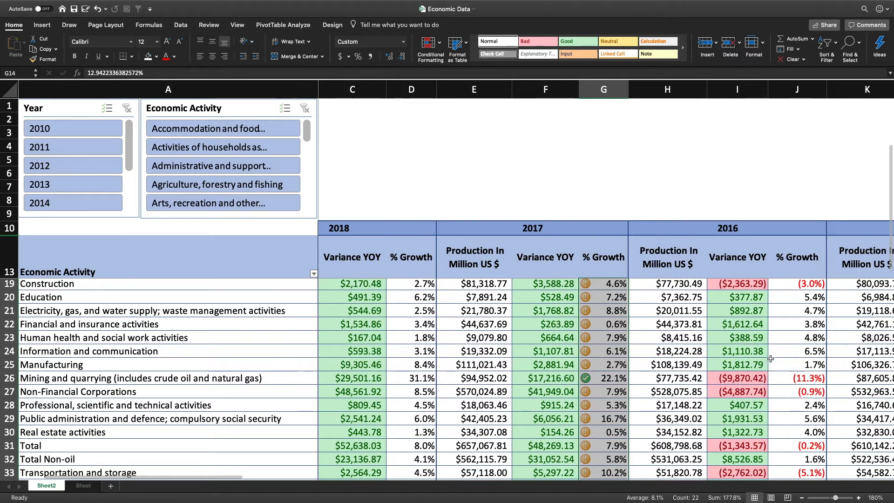
click(783, 347)
key(super+Up)
key(Down)
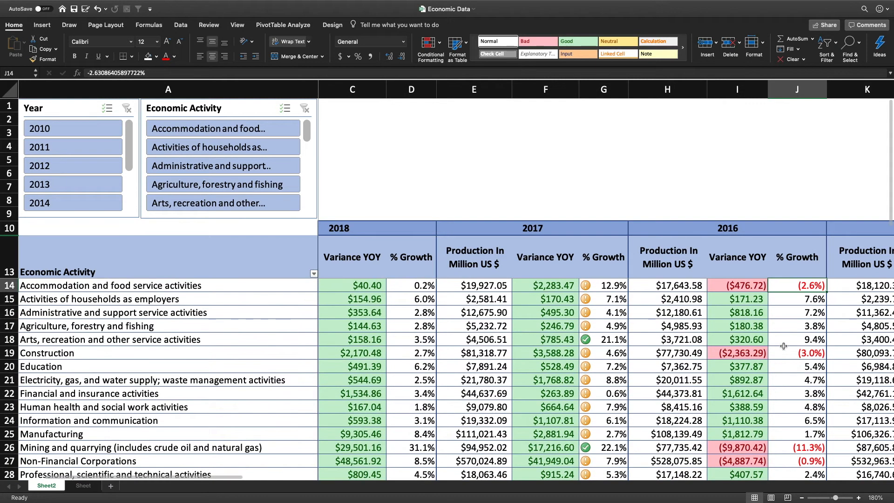
key(super+shift+Down)
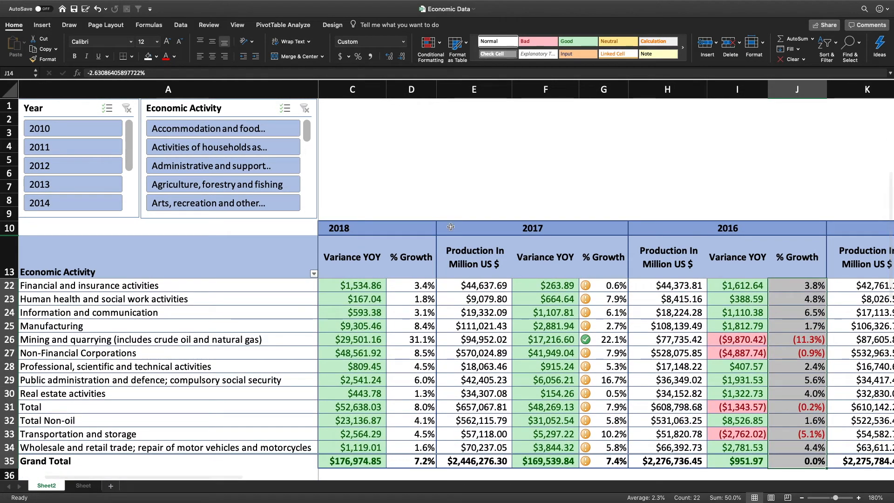
click(430, 46)
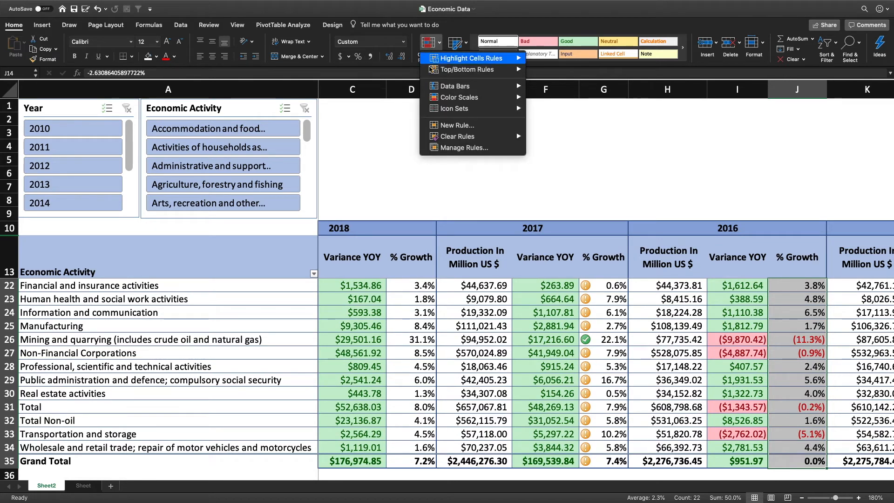
click(455, 125)
click(441, 121)
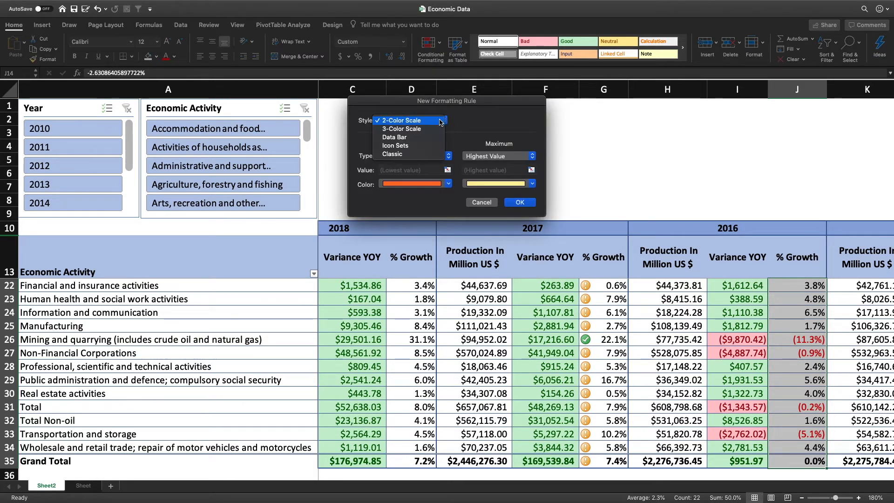
click(417, 146)
click(417, 144)
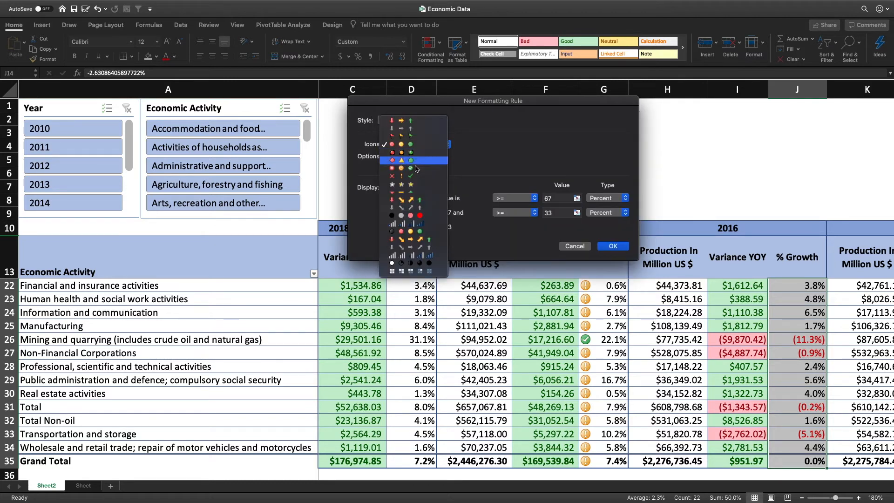
click(412, 168)
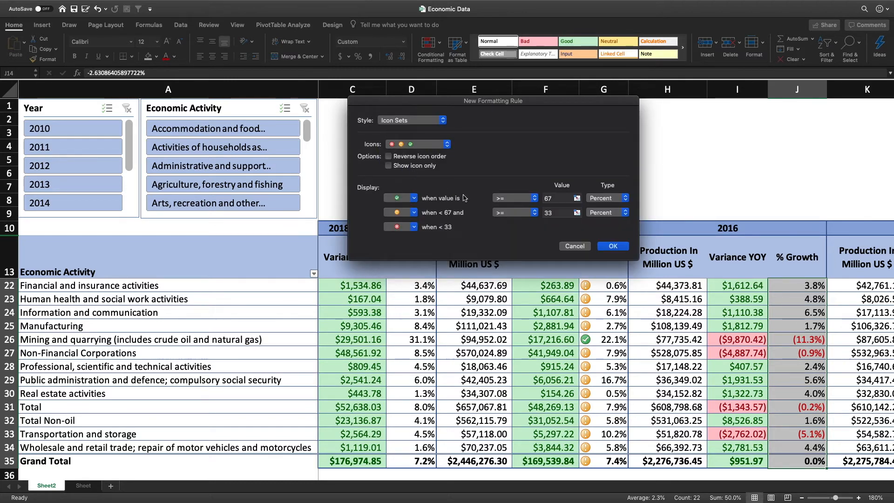
Step: Set both icon thresholds to Number, with green at >= 0.2 and yellow at > 0, and apply the 2016 rule
click(606, 198)
click(601, 190)
click(604, 213)
click(601, 204)
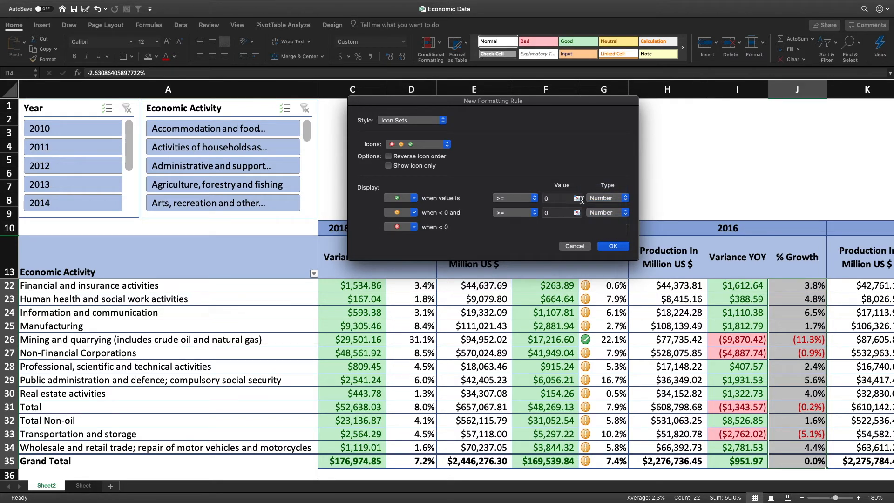
click(527, 212)
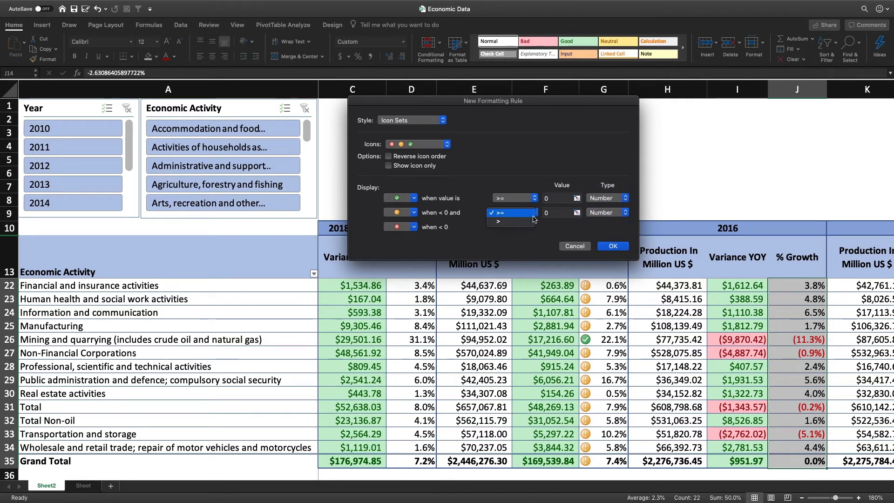
click(525, 224)
click(517, 200)
click(559, 201)
click(559, 201)
text(.2)
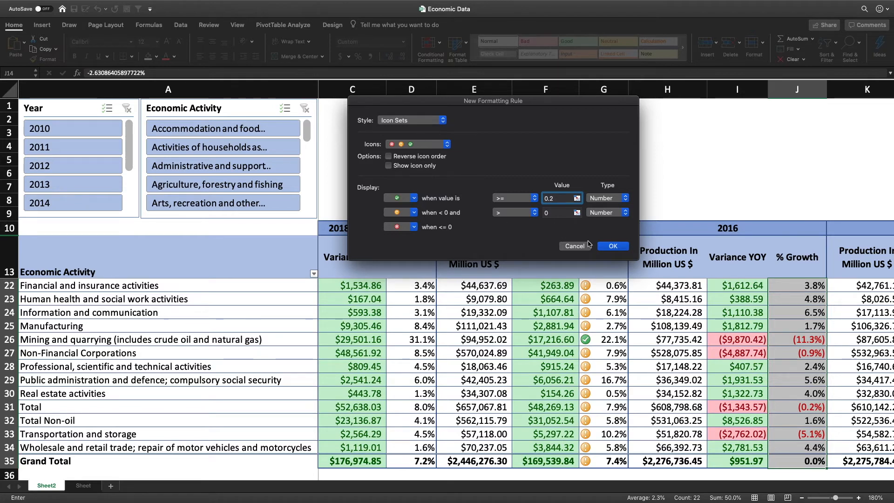
click(609, 251)
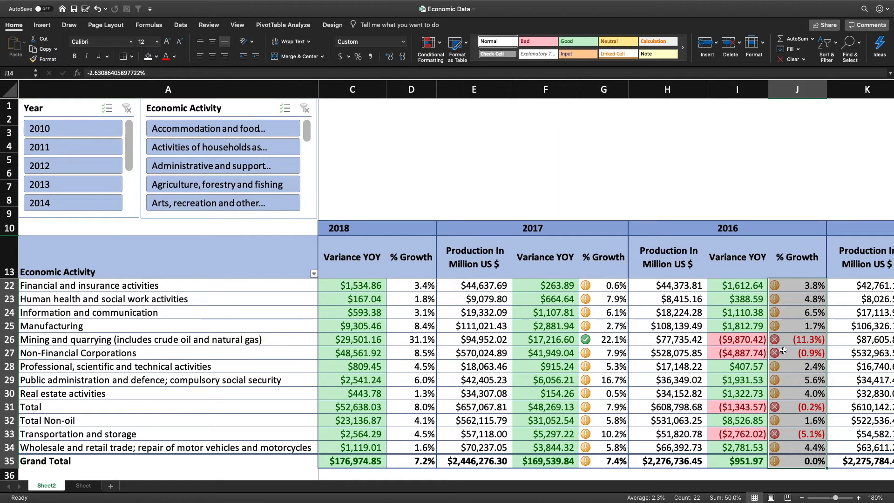
Step: Highlight 2017 % Growth values (G14:G35) greater than or equal to .2 with Green Fill with Dark Green Text
scroll(783, 351, up, 8)
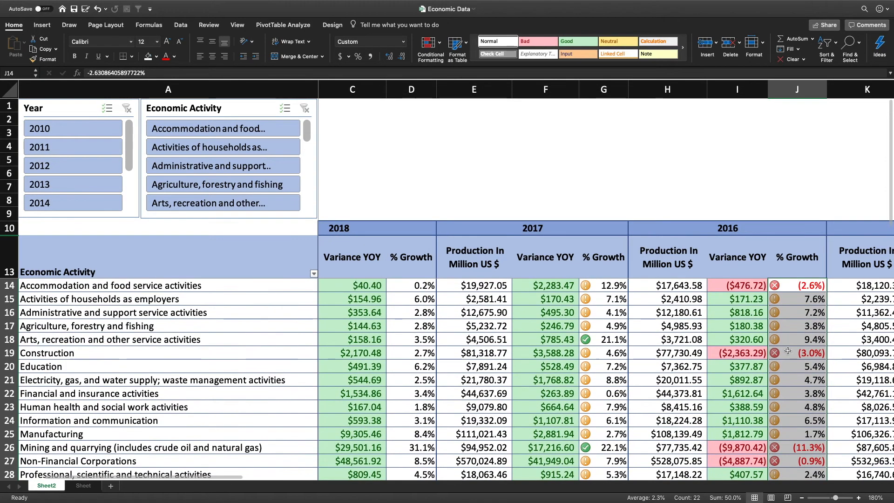
click(613, 288)
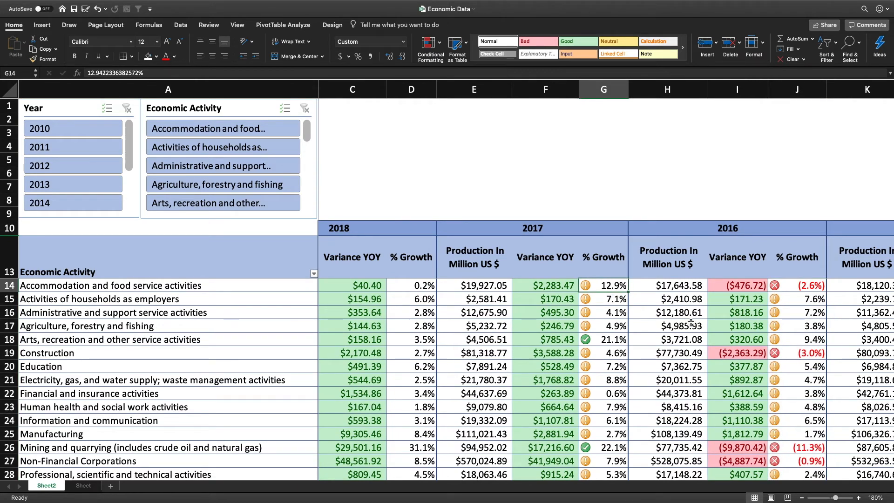
key(ctrl+shift+Down)
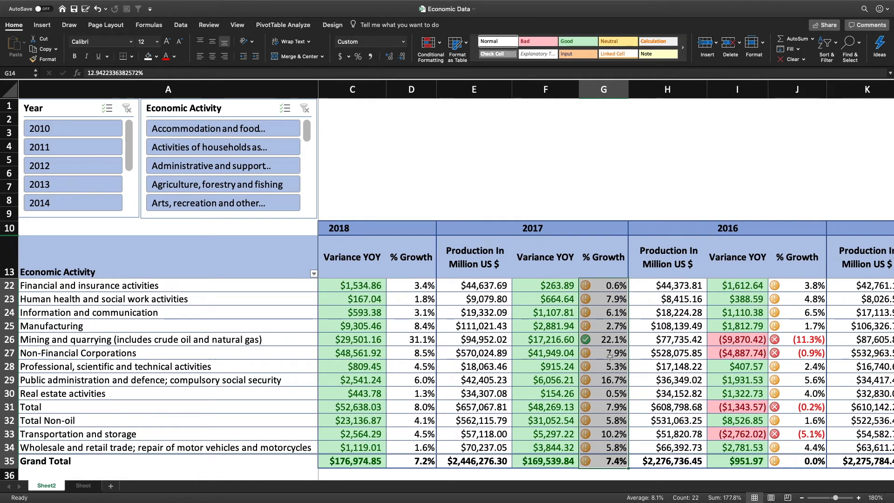
click(429, 46)
mouse_move(442, 60)
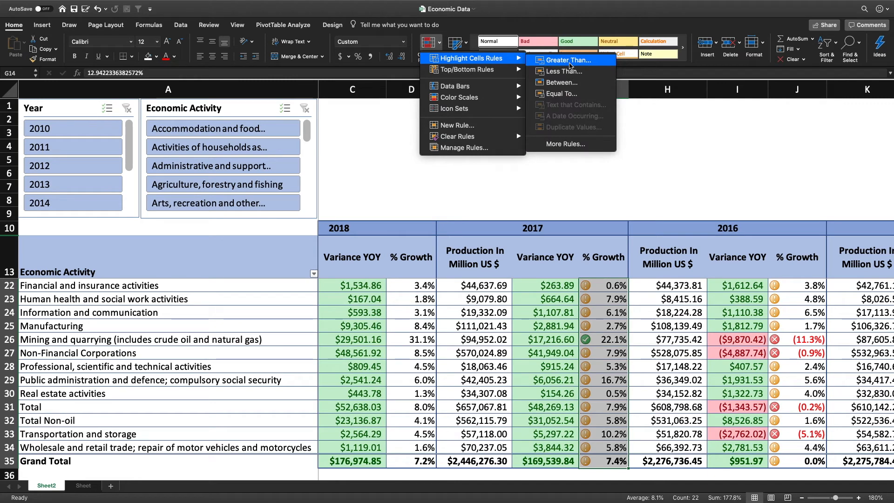
click(568, 60)
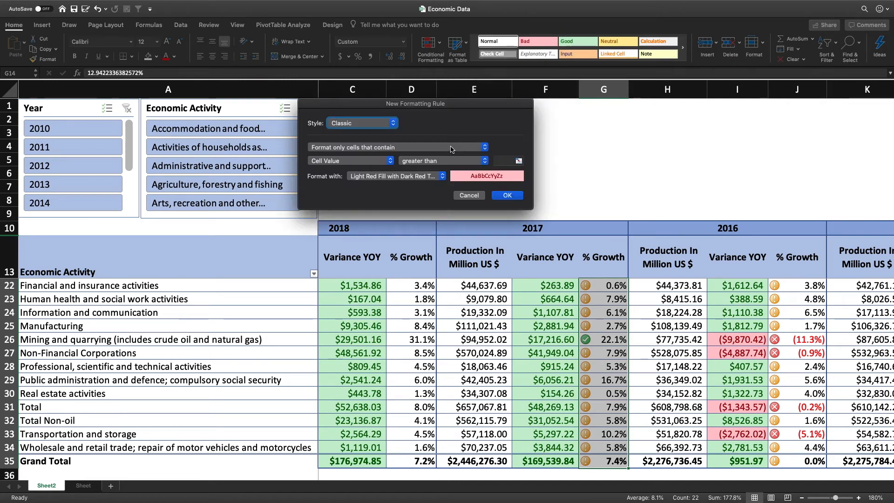
click(429, 164)
click(429, 178)
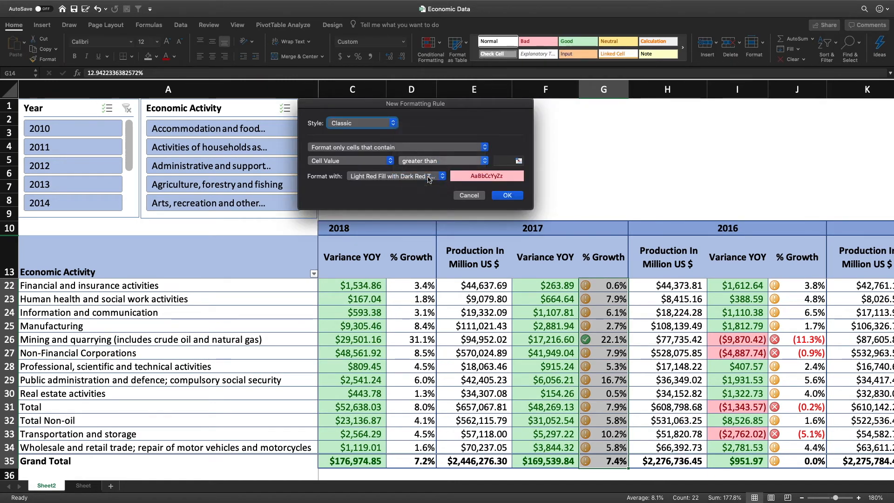
click(506, 162)
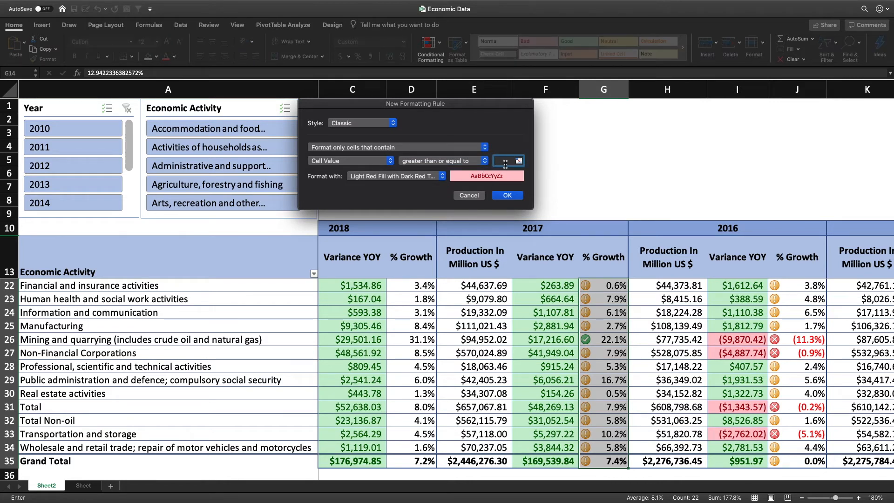
click(442, 176)
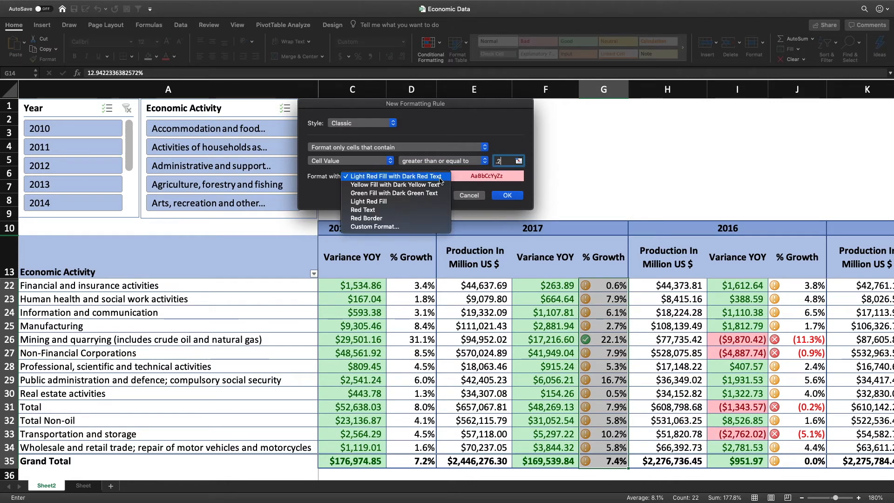
click(433, 194)
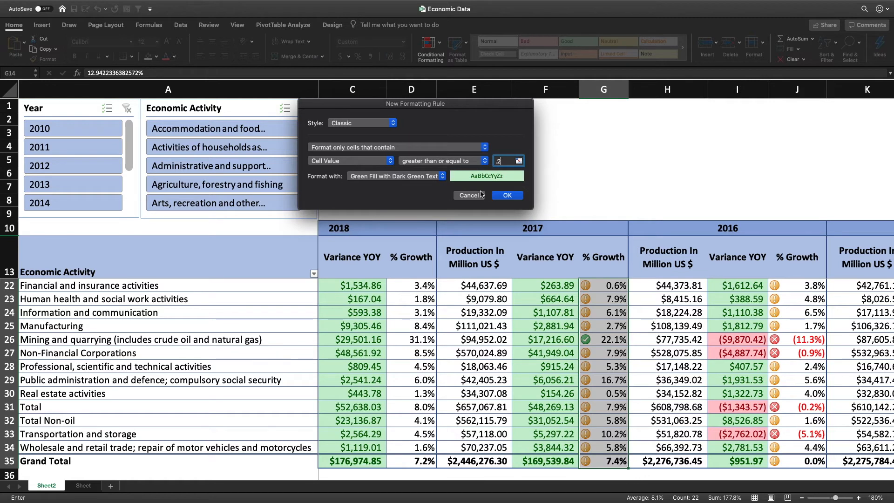
click(507, 196)
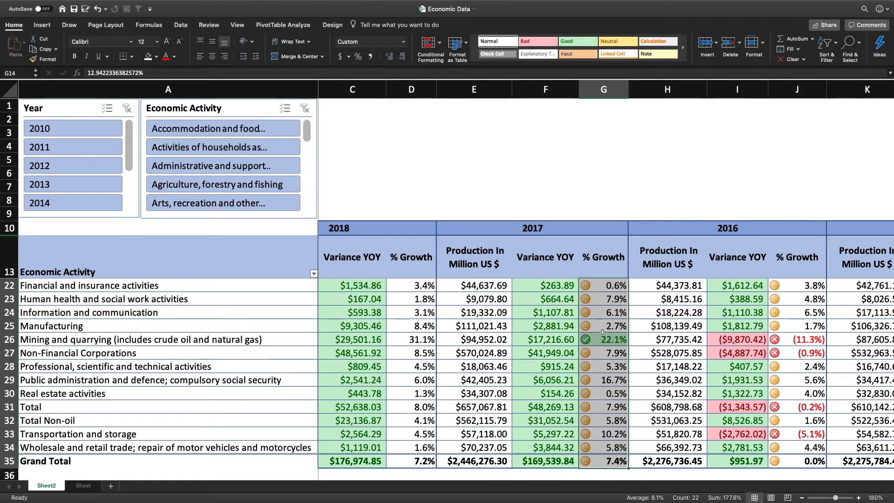
Step: Start another highlight rule on the 2017 % Growth values for cell values between 0 and .19
click(465, 53)
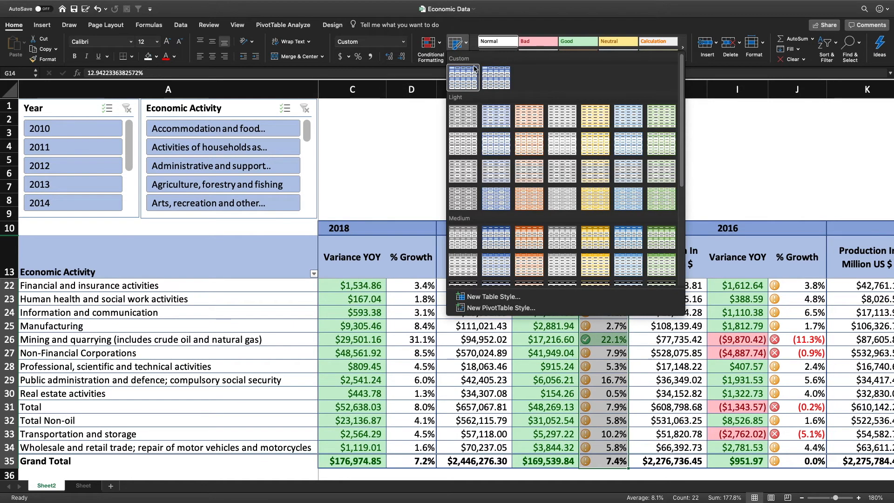
click(428, 43)
mouse_move(471, 58)
click(567, 60)
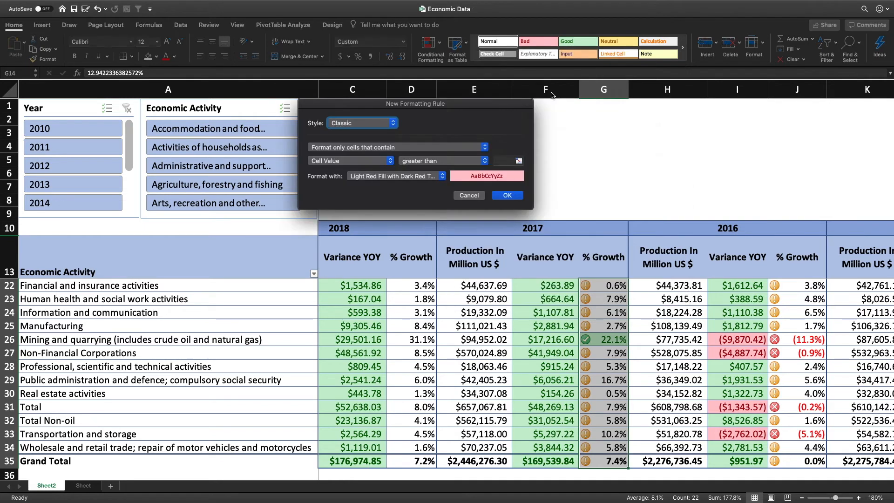
click(441, 161)
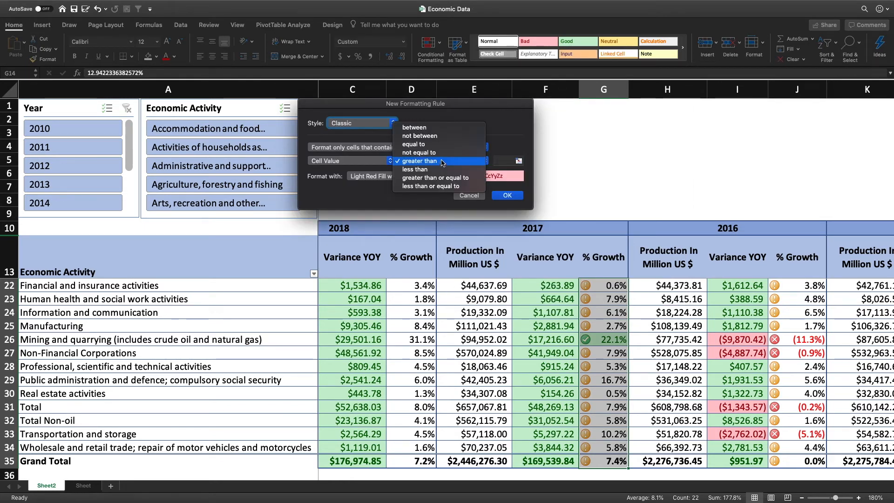
click(417, 127)
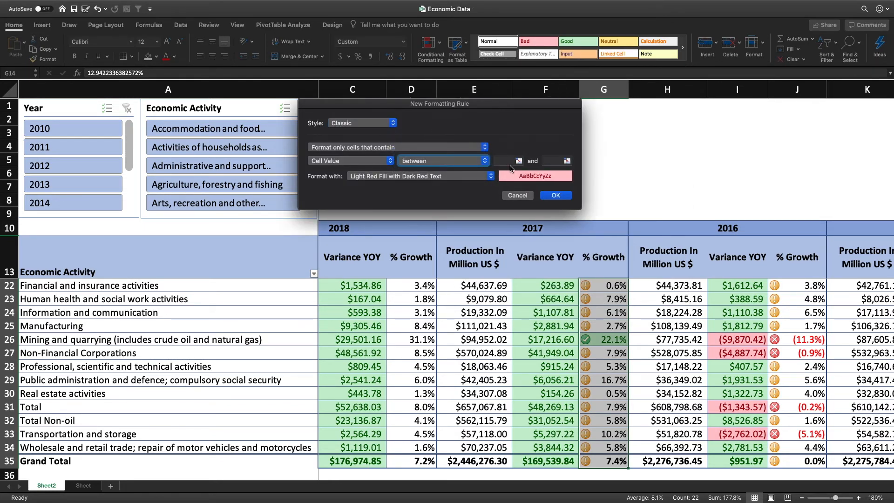
click(509, 162)
text(0)
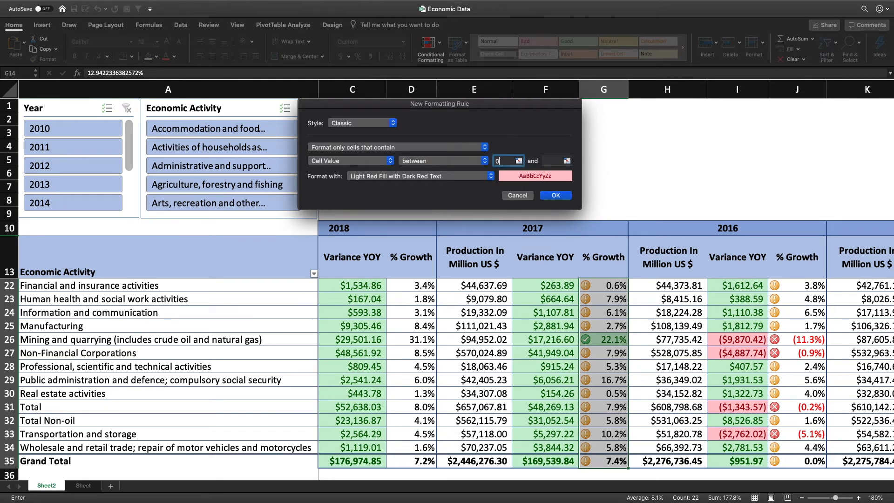
key(Tab)
text(.)
key(BackSpace)
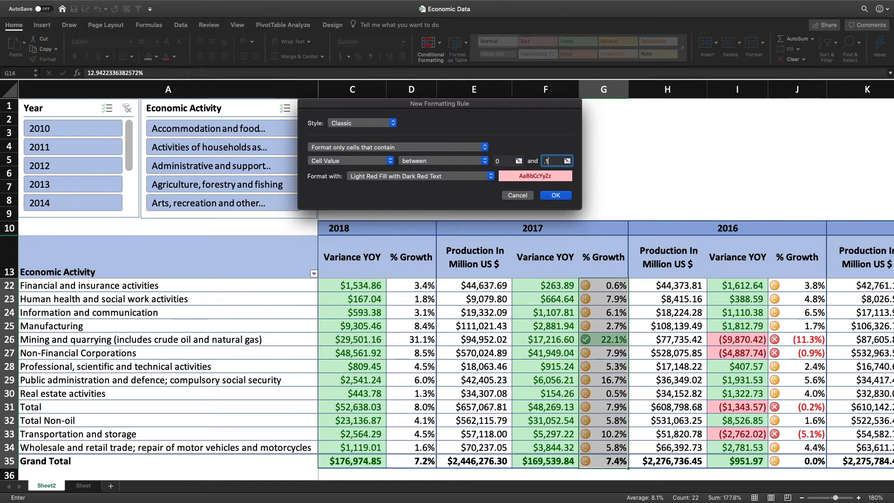
text(9)
Step: Format the between rule with Yellow Fill with Dark Yellow Text, apply it and review the 2017 % Growth column
click(476, 176)
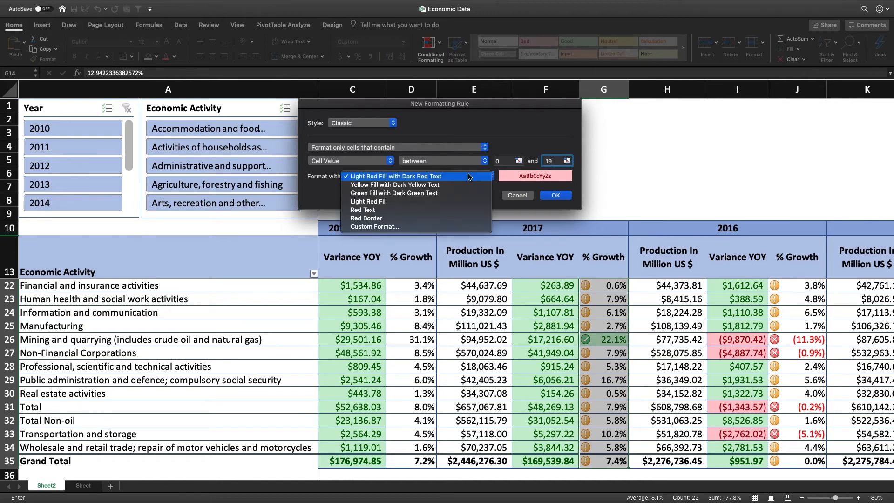
click(459, 192)
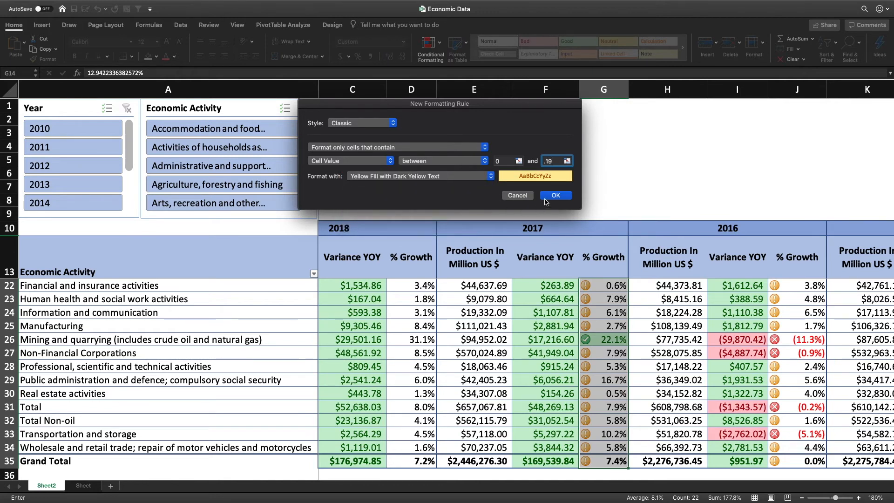
click(552, 196)
scroll(552, 197, up, 4)
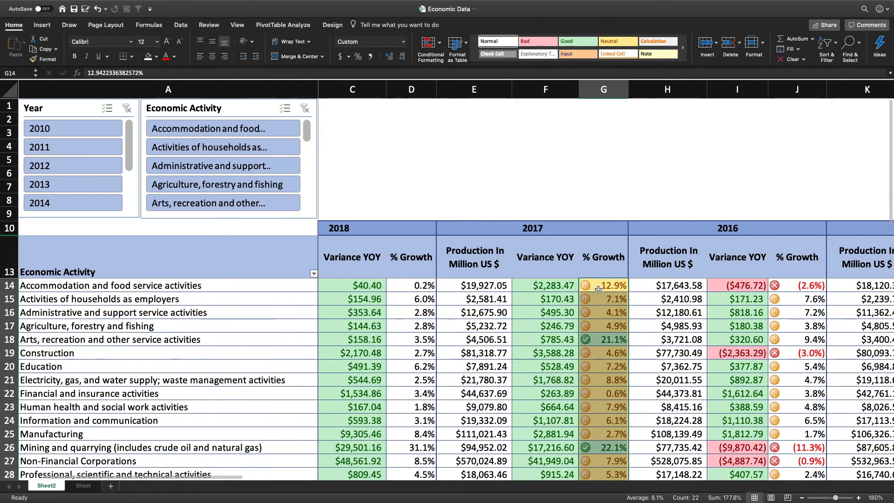
scroll(599, 291, down, 3)
scroll(599, 291, down, 2)
scroll(599, 288, up, 5)
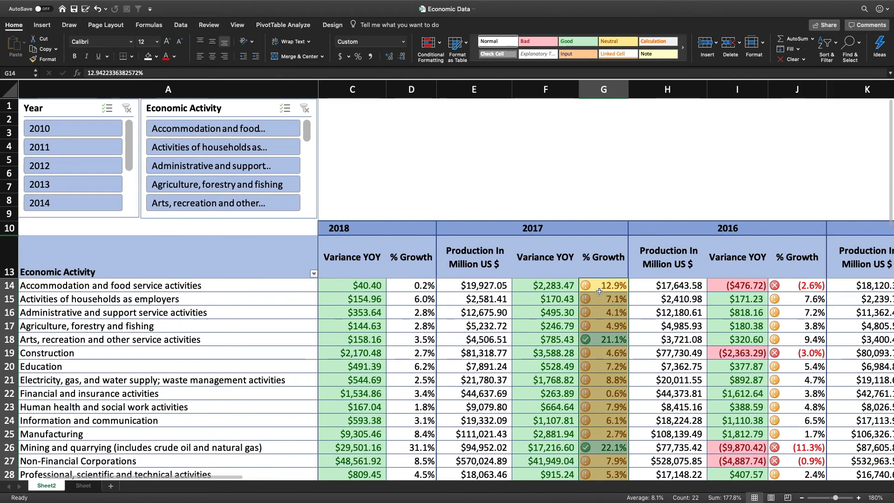
scroll(600, 285, down, 2)
scroll(602, 289, up, 2)
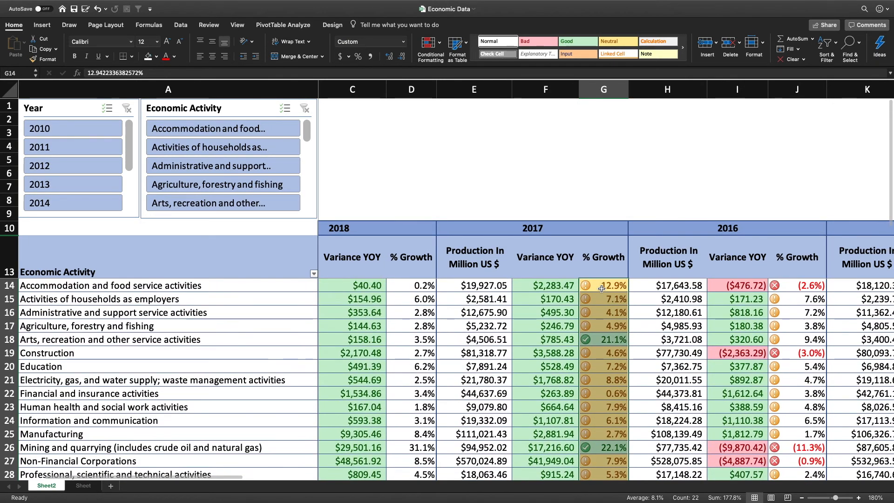